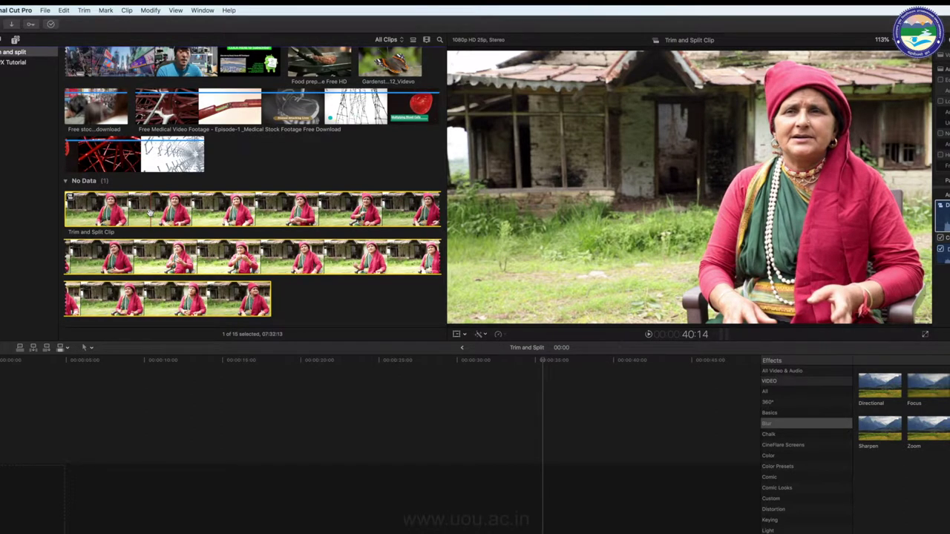
- Add the Trim and Split Clip from the browser to the start of the empty timeline
{"action": "scroll", "coordinate": [150, 213], "scroll_direction": "down", "scroll_amount": 2}
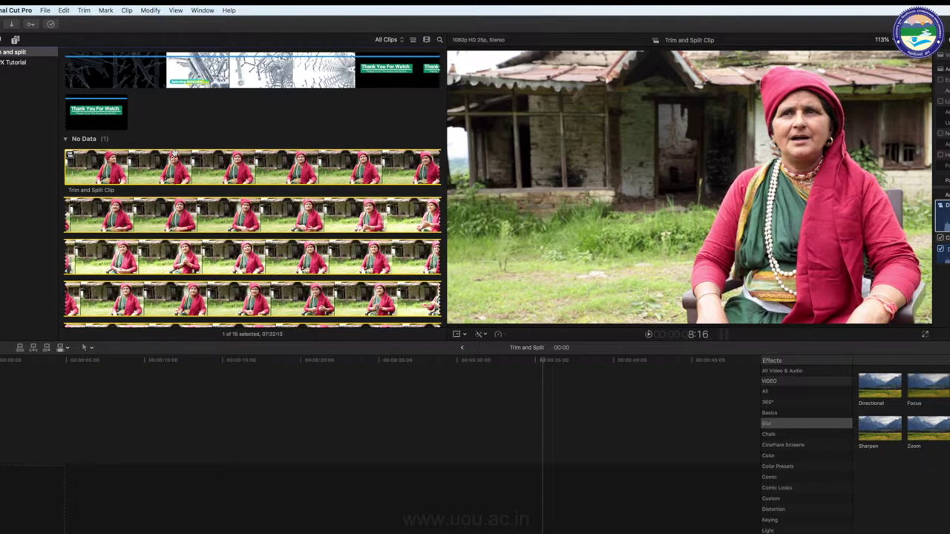
{"action": "left_click_drag", "start_coordinate": [69, 156], "coordinate": [61, 496]}
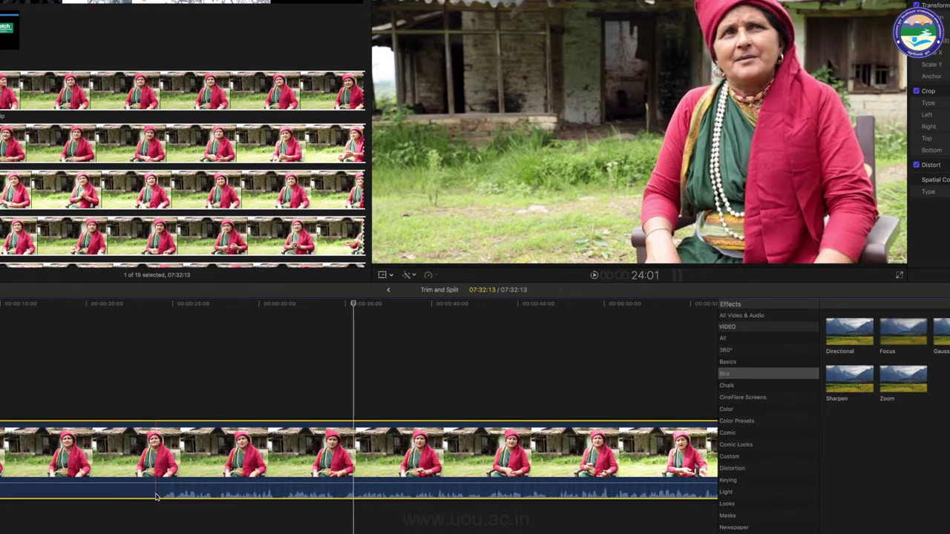
{"action": "scroll", "coordinate": [126, 482], "scroll_direction": "right", "scroll_amount": 3}
{"action": "scroll", "coordinate": [126, 482], "scroll_direction": "right", "scroll_amount": 10}
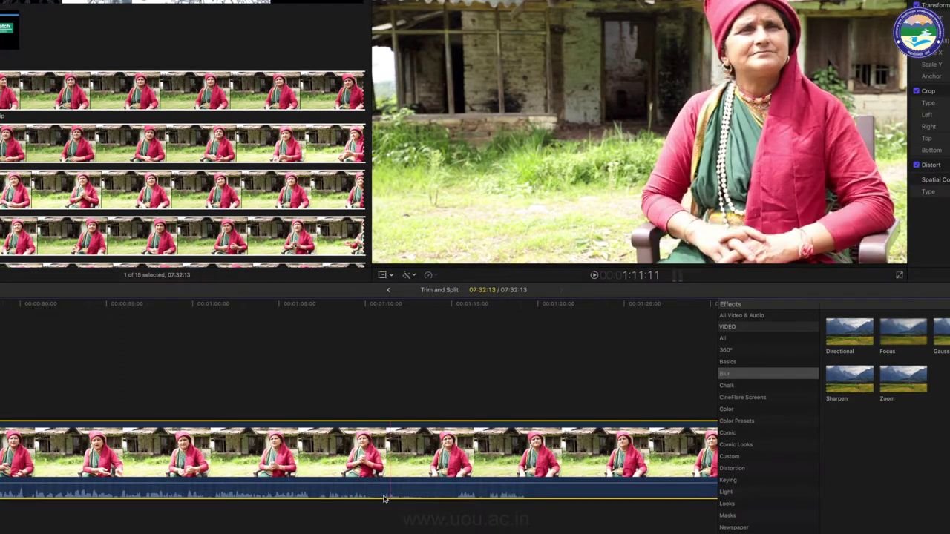
{"action": "scroll", "coordinate": [438, 490], "scroll_direction": "right", "scroll_amount": 4}
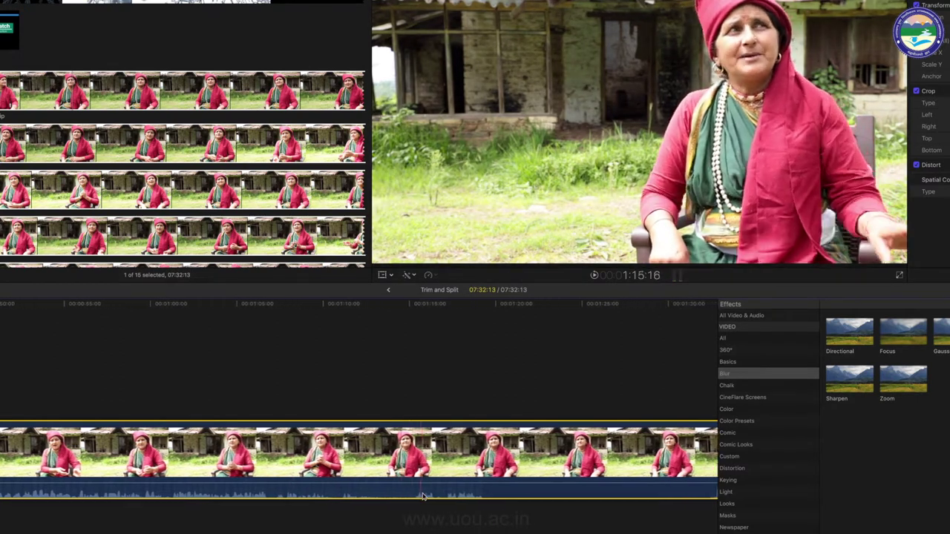
{"action": "scroll", "coordinate": [438, 490], "scroll_direction": "right", "scroll_amount": 3}
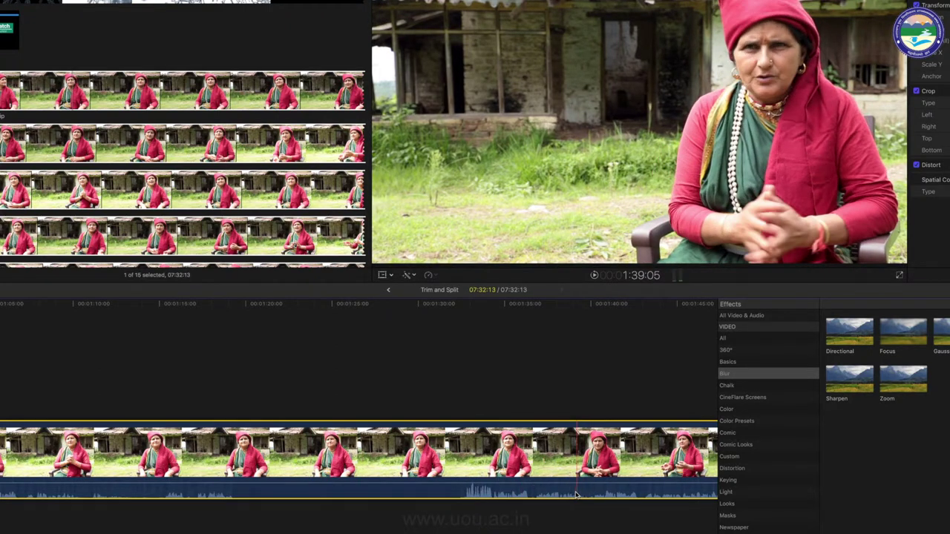
{"action": "scroll", "coordinate": [586, 494], "scroll_direction": "right", "scroll_amount": 4}
{"action": "scroll", "coordinate": [553, 493], "scroll_direction": "right", "scroll_amount": 4}
{"action": "scroll", "coordinate": [553, 494], "scroll_direction": "right", "scroll_amount": 2}
{"action": "scroll", "coordinate": [554, 494], "scroll_direction": "right", "scroll_amount": 3}
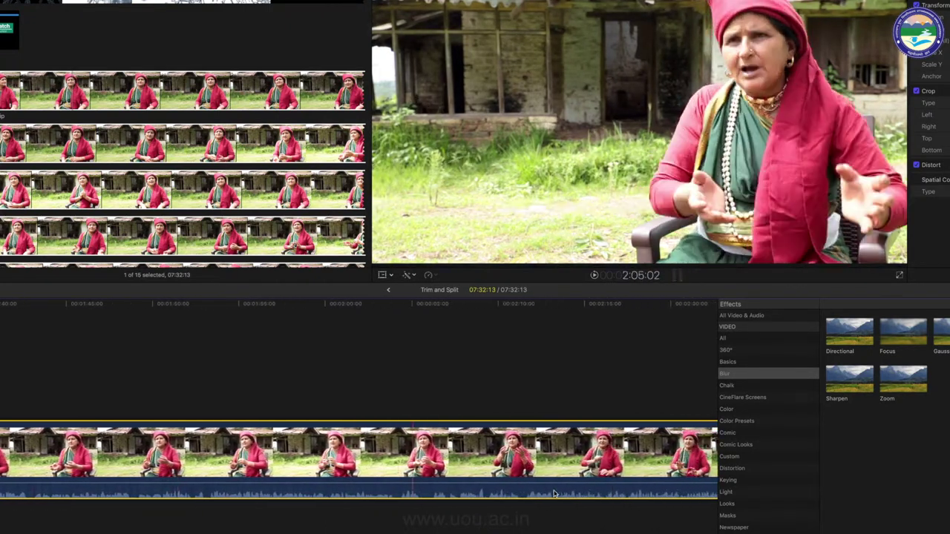
{"action": "scroll", "coordinate": [556, 495], "scroll_direction": "right", "scroll_amount": 5}
{"action": "scroll", "coordinate": [558, 496], "scroll_direction": "right", "scroll_amount": 3}
{"action": "scroll", "coordinate": [556, 495], "scroll_direction": "right", "scroll_amount": 7}
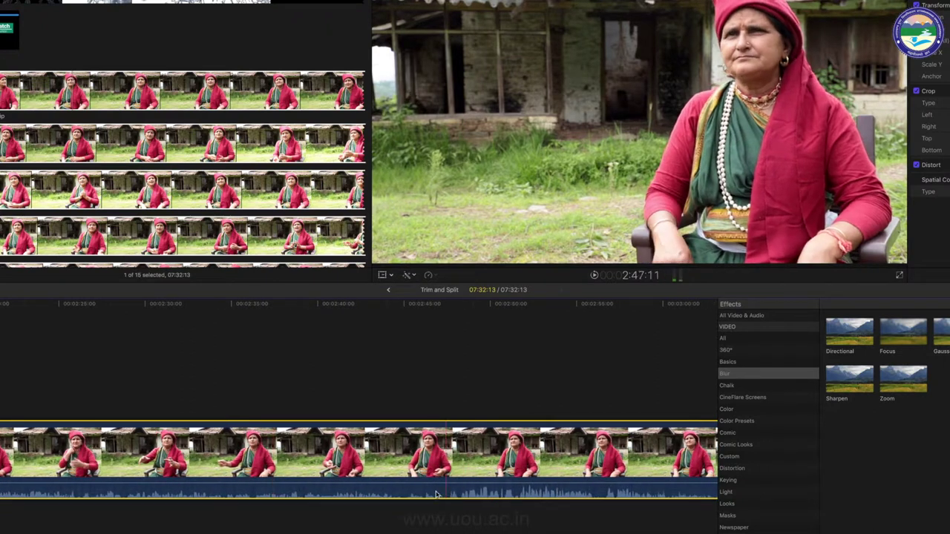
{"action": "scroll", "coordinate": [438, 497], "scroll_direction": "right", "scroll_amount": 3}
{"action": "scroll", "coordinate": [408, 495], "scroll_direction": "right", "scroll_amount": 2}
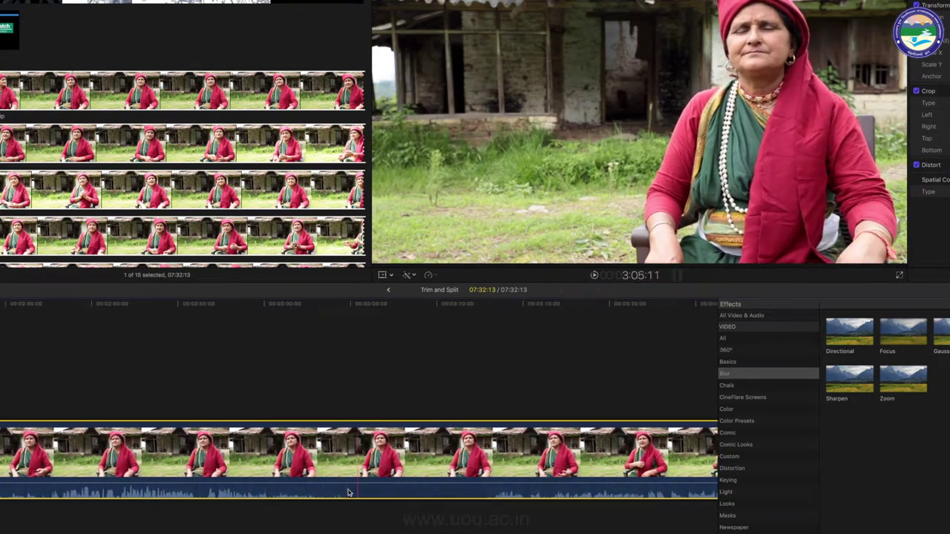
{"action": "scroll", "coordinate": [382, 494], "scroll_direction": "right", "scroll_amount": 1}
{"action": "scroll", "coordinate": [380, 494], "scroll_direction": "right", "scroll_amount": 8}
{"action": "scroll", "coordinate": [384, 490], "scroll_direction": "right", "scroll_amount": 8}
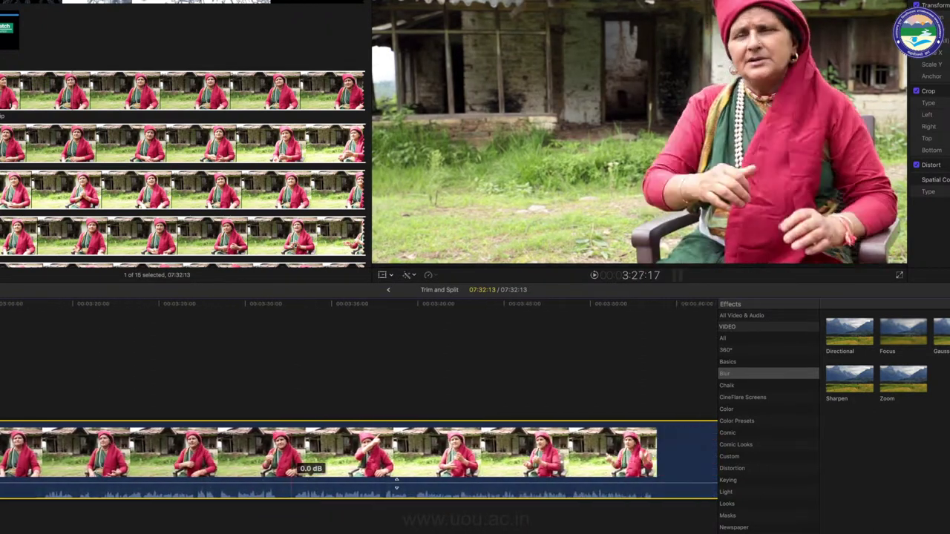
{"action": "scroll", "coordinate": [390, 486], "scroll_direction": "right", "scroll_amount": 8}
{"action": "scroll", "coordinate": [395, 481], "scroll_direction": "right", "scroll_amount": 8}
{"action": "scroll", "coordinate": [371, 475], "scroll_direction": "right", "scroll_amount": 8}
{"action": "scroll", "coordinate": [312, 472], "scroll_direction": "left", "scroll_amount": 4}
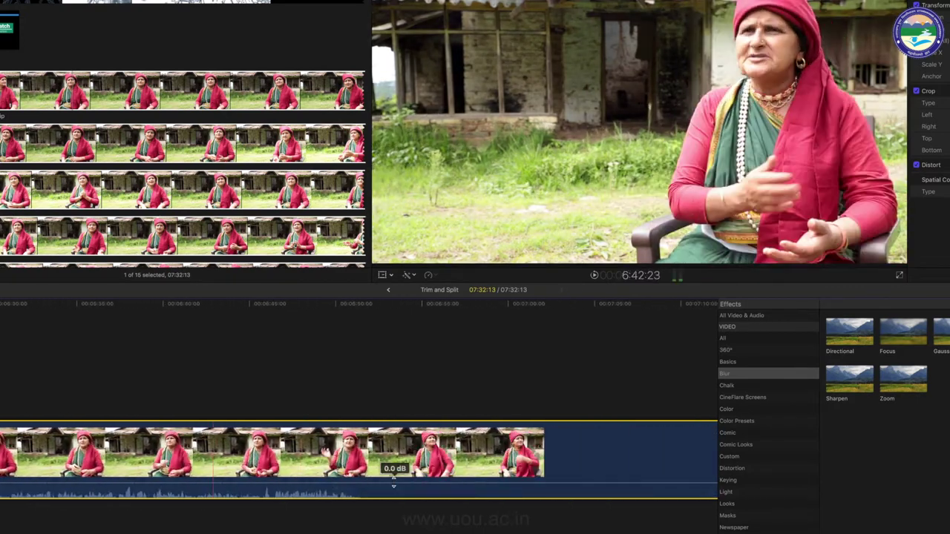
{"action": "scroll", "coordinate": [267, 466], "scroll_direction": "right", "scroll_amount": 3}
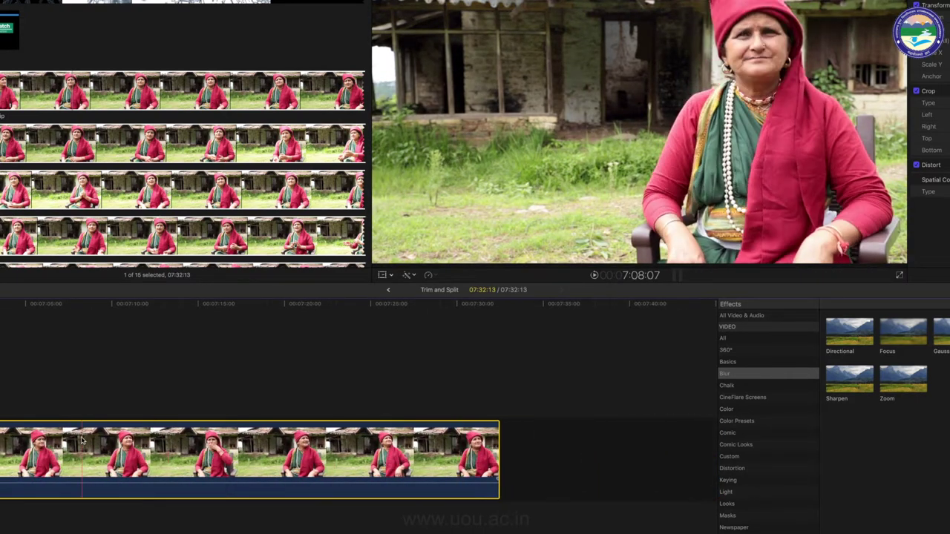
{"action": "scroll", "coordinate": [167, 416], "scroll_direction": "left", "scroll_amount": 5}
{"action": "scroll", "coordinate": [167, 417], "scroll_direction": "left", "scroll_amount": 5}
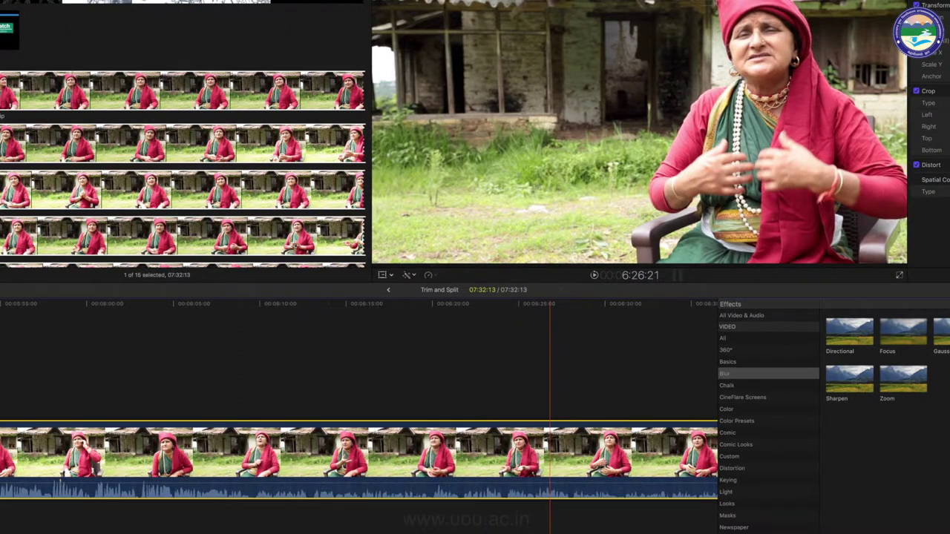
{"action": "scroll", "coordinate": [176, 357], "scroll_direction": "left", "scroll_amount": 10}
{"action": "scroll", "coordinate": [176, 356], "scroll_direction": "left", "scroll_amount": 10}
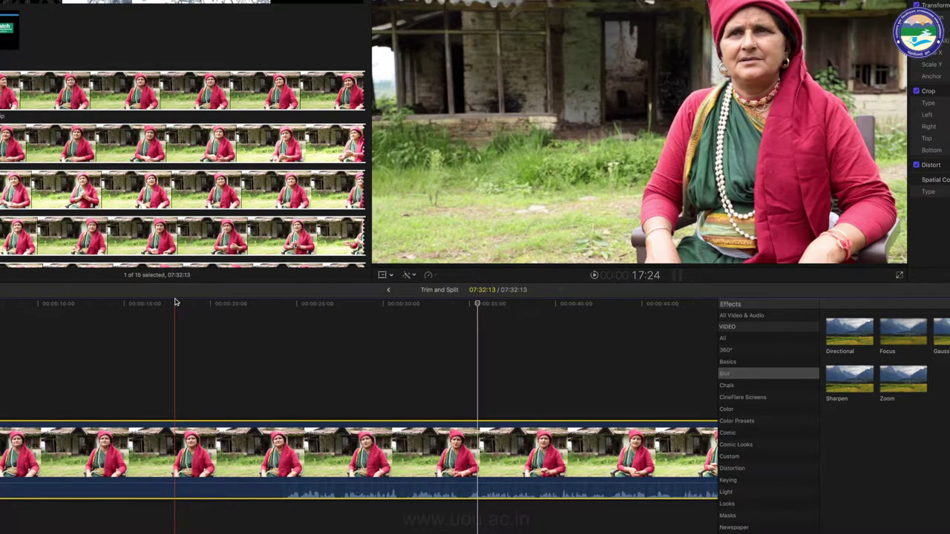
{"action": "scroll", "coordinate": [287, 335], "scroll_direction": "right", "scroll_amount": 2}
{"action": "scroll", "coordinate": [287, 336], "scroll_direction": "right", "scroll_amount": 3}
{"action": "scroll", "coordinate": [286, 338], "scroll_direction": "right", "scroll_amount": 1}
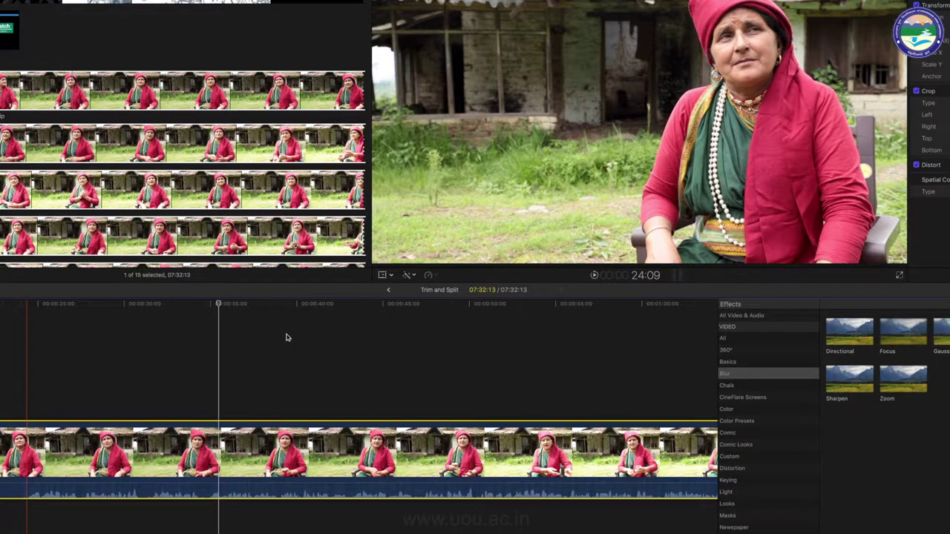
{"action": "key", "text": "super+minus"}
{"action": "key", "text": "super+minus"}
{"action": "key", "text": "super+minus"}
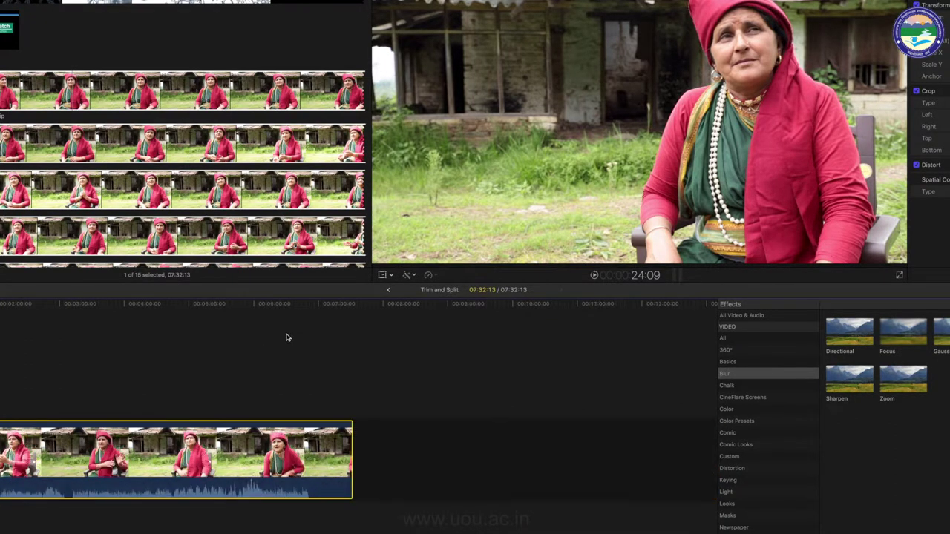
{"action": "key", "text": "super+minus"}
{"action": "key", "text": "super+minus"}
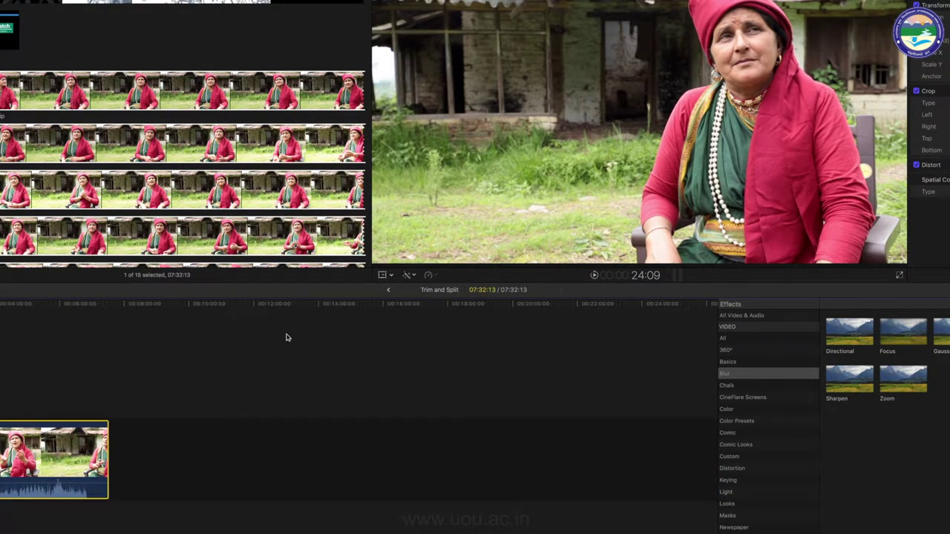
{"action": "key", "text": "super+equal"}
{"action": "key", "text": "super+equal"}
{"action": "key", "text": "super+equal"}
{"action": "key", "text": "super+minus"}
{"action": "key", "text": "super+equal"}
{"action": "scroll", "coordinate": [286, 338], "scroll_direction": "right", "scroll_amount": 3}
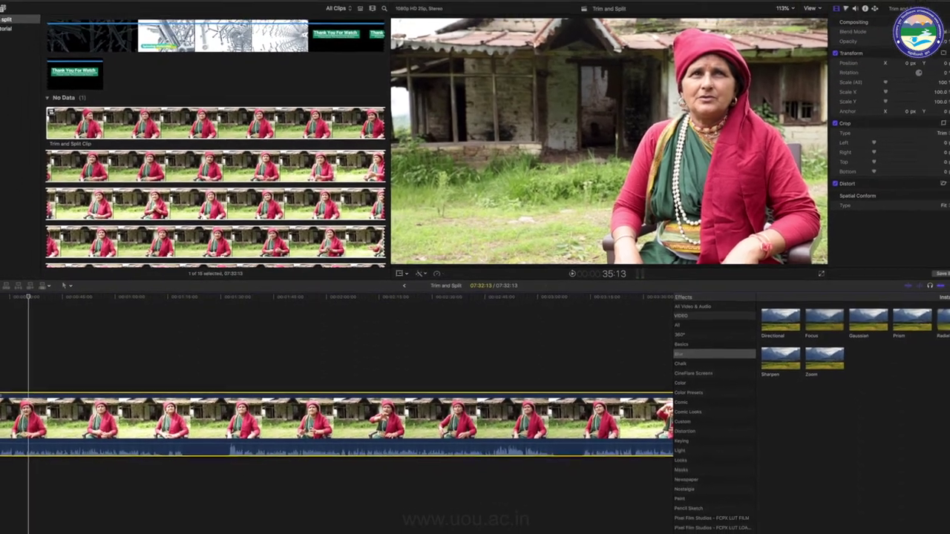
- Zoom the timeline out, reduce clip height, and display the clip as audio waveform only
{"action": "left_click", "coordinate": [916, 285]}
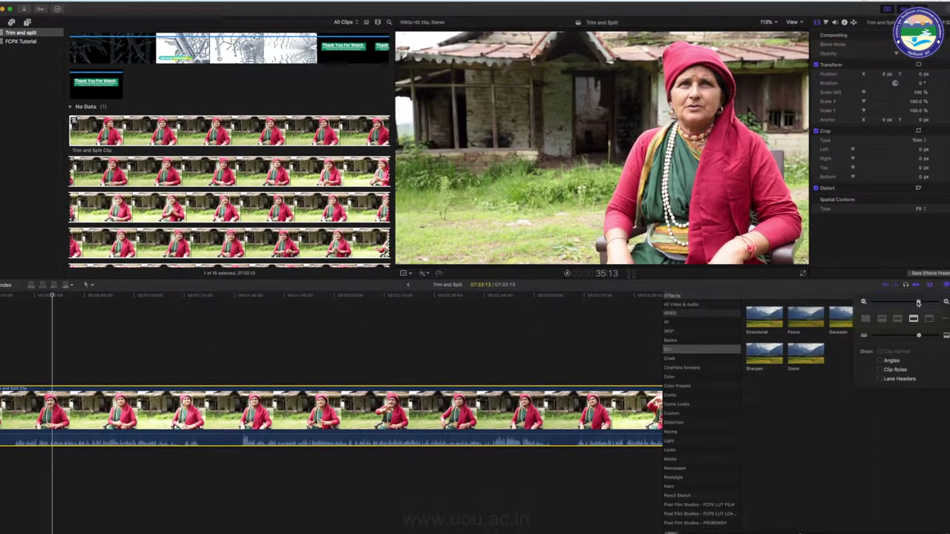
{"action": "mouse_move", "coordinate": [918, 303]}
{"action": "left_mouse_down"}
{"action": "mouse_move", "coordinate": [893, 303]}
{"action": "mouse_move", "coordinate": [922, 304]}
{"action": "left_mouse_up"}
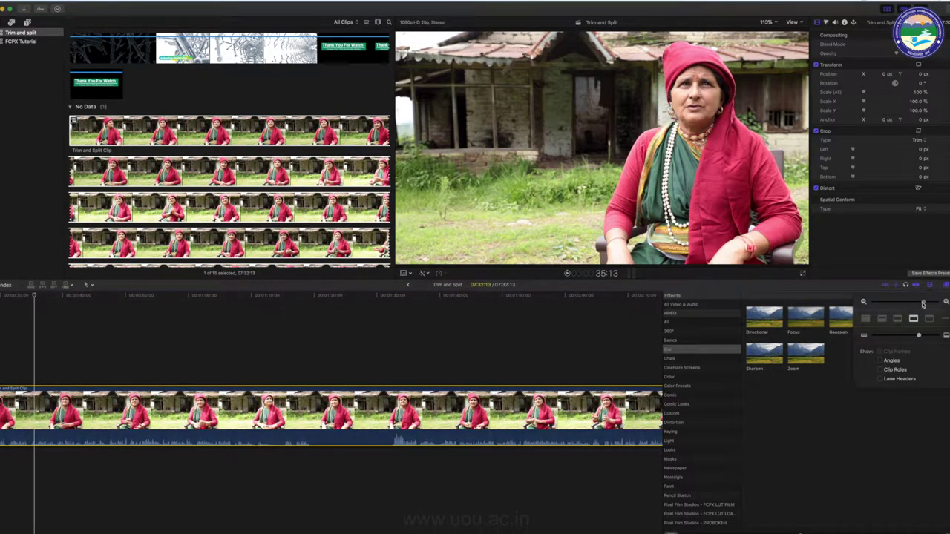
{"action": "mouse_move", "coordinate": [918, 336]}
{"action": "left_mouse_down"}
{"action": "mouse_move", "coordinate": [903, 337]}
{"action": "mouse_move", "coordinate": [917, 338]}
{"action": "left_mouse_up"}
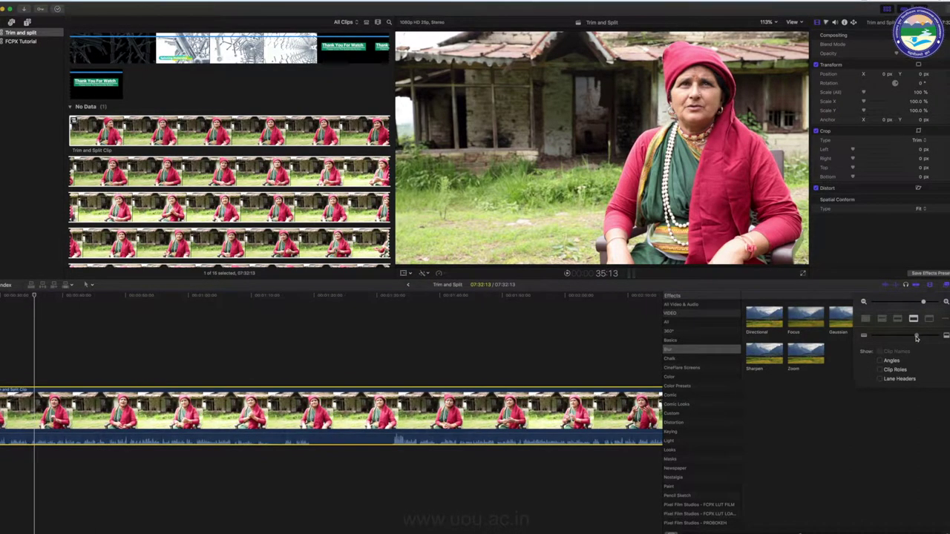
{"action": "left_click", "coordinate": [866, 320]}
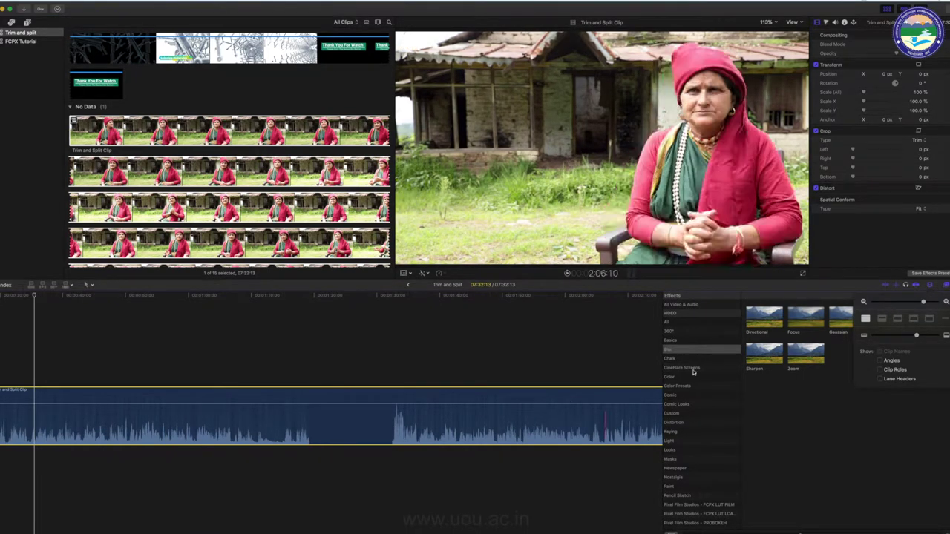
- Try each Clip Appearance option, settling on small filmstrip thumbnails above a larger waveform
{"action": "left_click", "coordinate": [883, 321]}
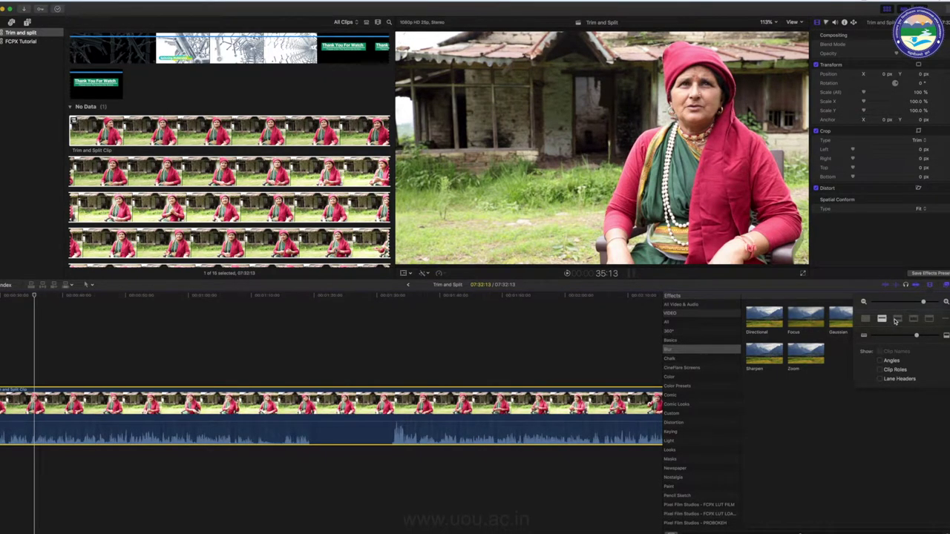
{"action": "left_click", "coordinate": [898, 319]}
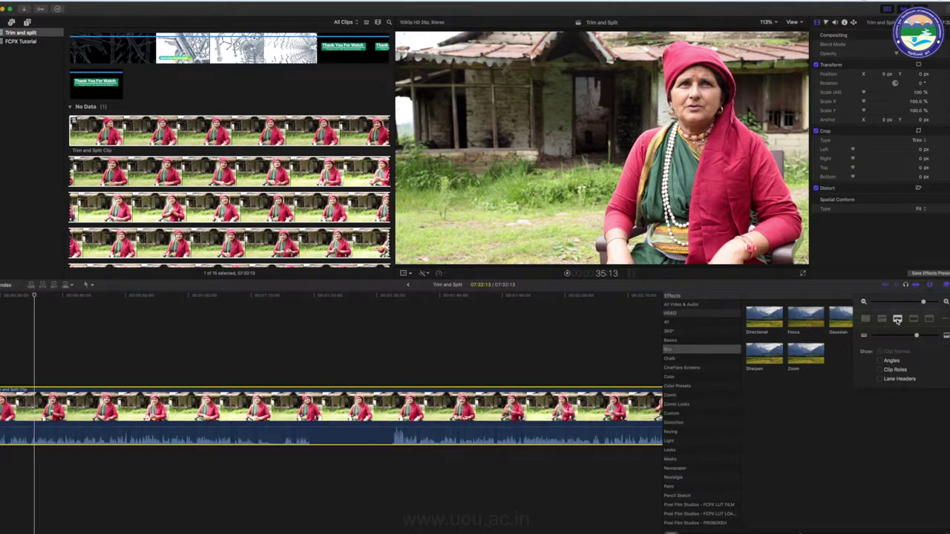
{"action": "left_click", "coordinate": [914, 319]}
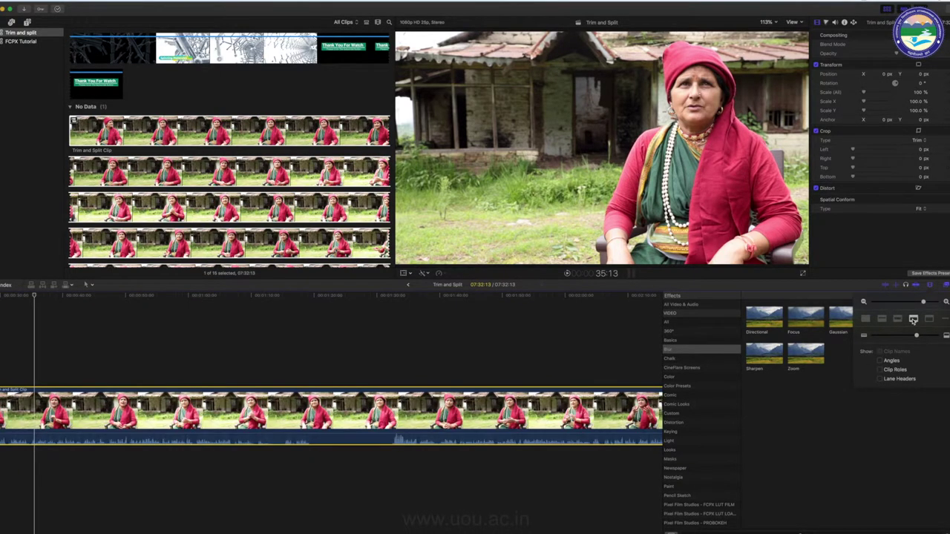
{"action": "left_click", "coordinate": [929, 320]}
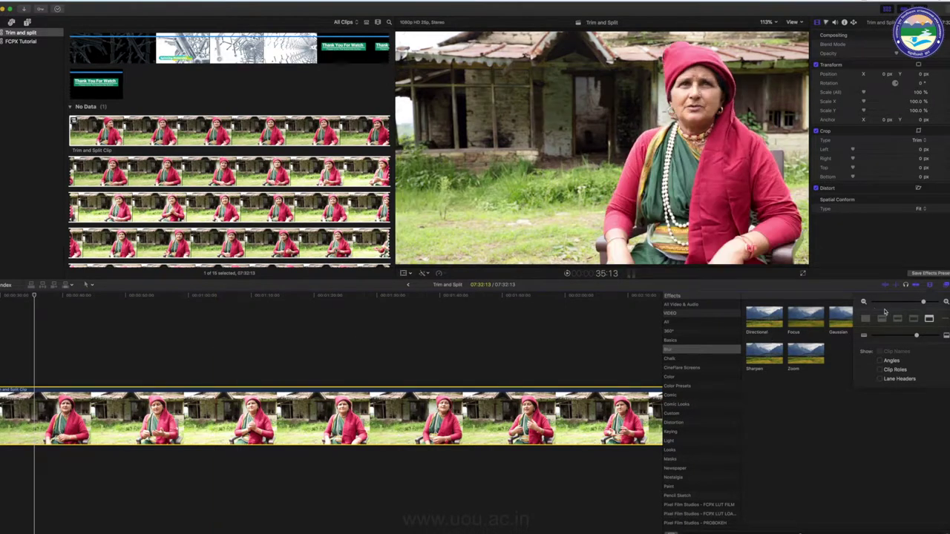
{"action": "left_click", "coordinate": [866, 319]}
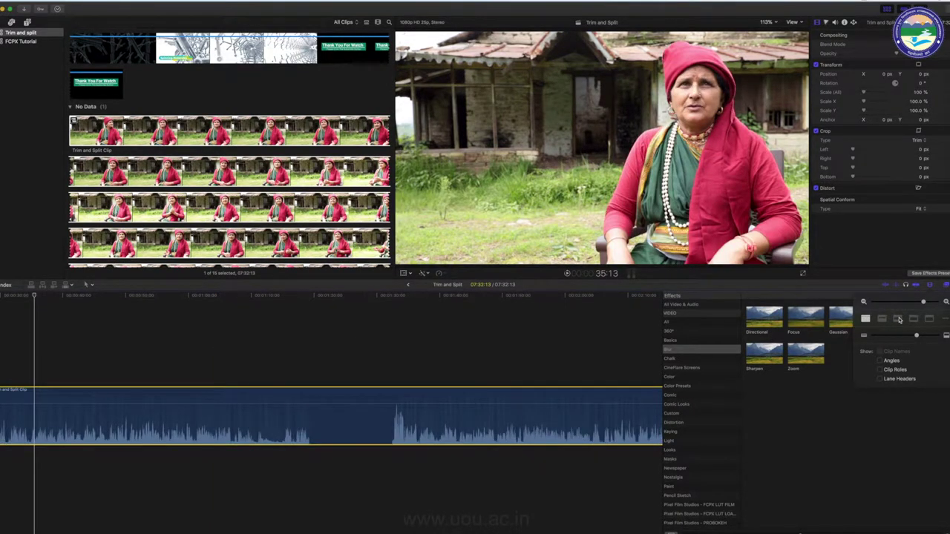
{"action": "left_click", "coordinate": [898, 319]}
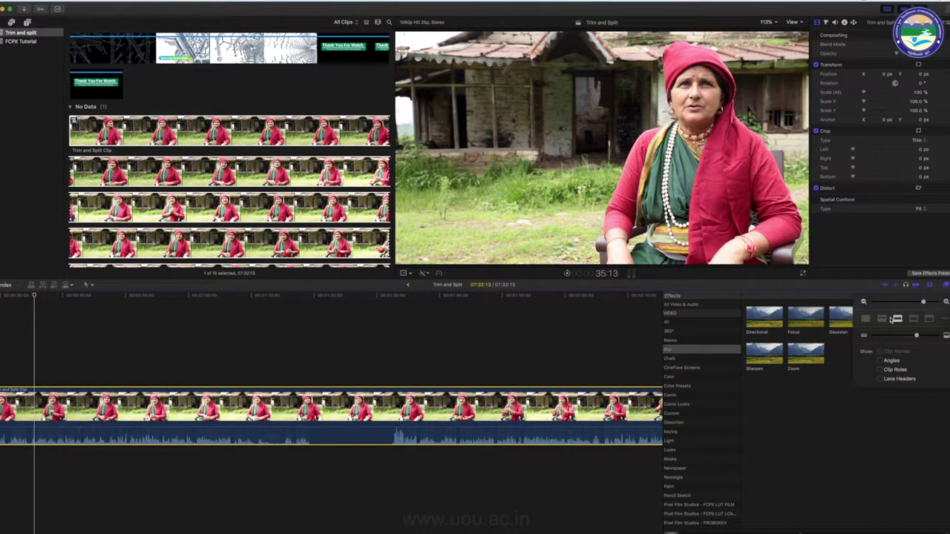
{"action": "left_click", "coordinate": [882, 319]}
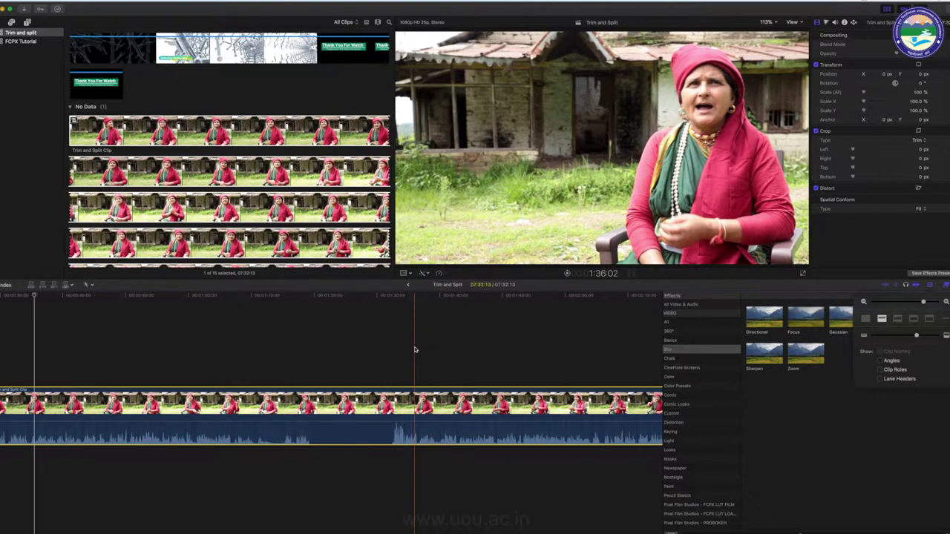
- Scroll the timeline back and forth to review the interview clip
{"action": "scroll", "coordinate": [416, 349], "scroll_direction": "left", "scroll_amount": 2}
{"action": "scroll", "coordinate": [417, 349], "scroll_direction": "left", "scroll_amount": 4}
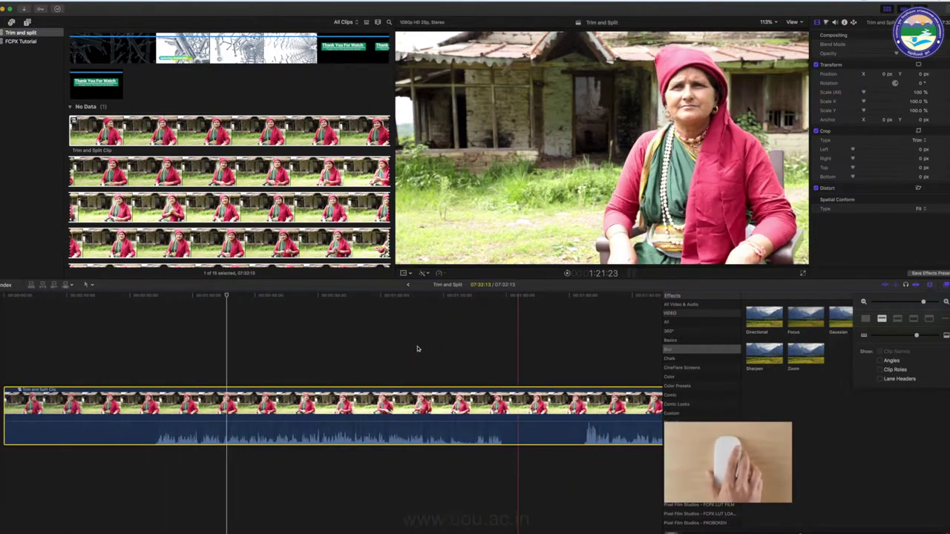
{"action": "scroll", "coordinate": [418, 349], "scroll_direction": "right", "scroll_amount": 2}
{"action": "scroll", "coordinate": [418, 349], "scroll_direction": "right", "scroll_amount": 4}
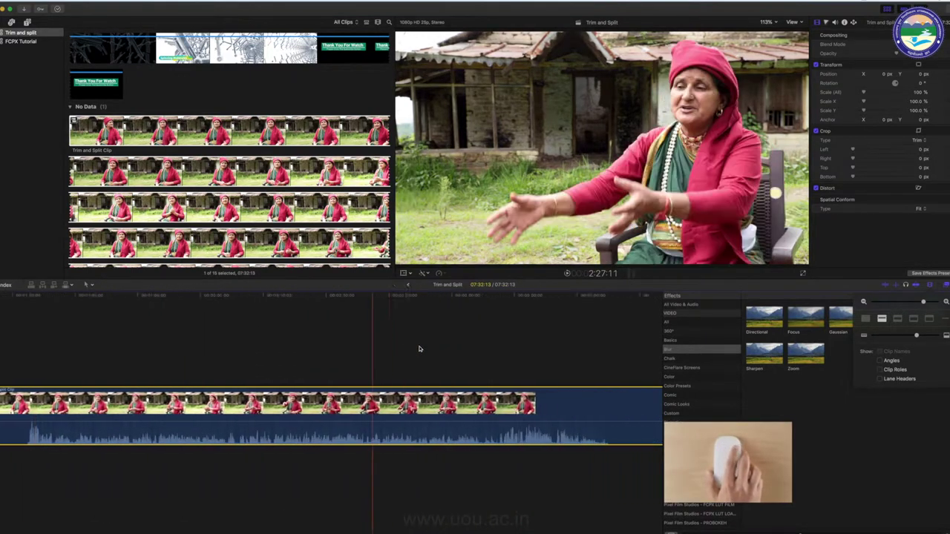
{"action": "scroll", "coordinate": [419, 349], "scroll_direction": "left", "scroll_amount": 3}
{"action": "scroll", "coordinate": [421, 349], "scroll_direction": "left", "scroll_amount": 2}
{"action": "scroll", "coordinate": [420, 349], "scroll_direction": "right", "scroll_amount": 3}
{"action": "scroll", "coordinate": [420, 349], "scroll_direction": "left", "scroll_amount": 3}
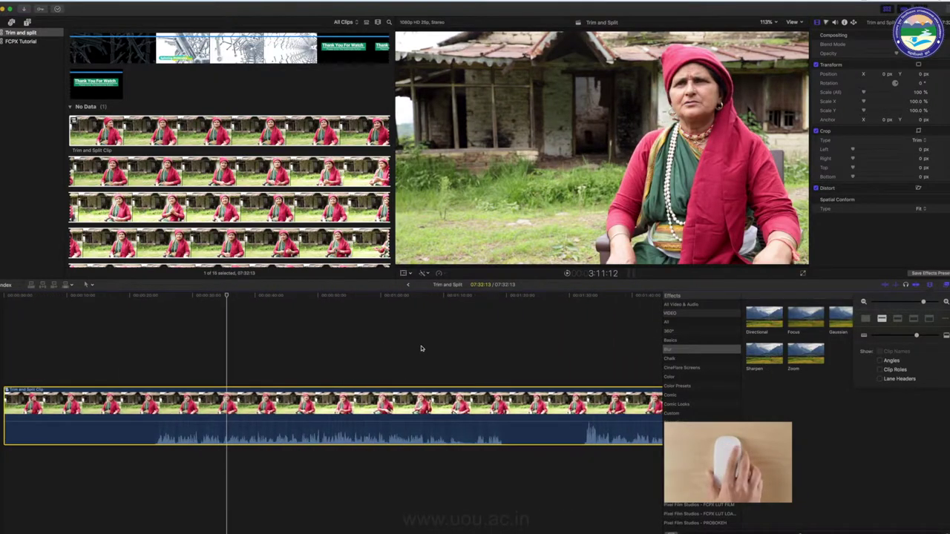
{"action": "scroll", "coordinate": [421, 348], "scroll_direction": "right", "scroll_amount": 3}
{"action": "scroll", "coordinate": [421, 348], "scroll_direction": "right", "scroll_amount": 3}
{"action": "scroll", "coordinate": [421, 348], "scroll_direction": "left", "scroll_amount": 3}
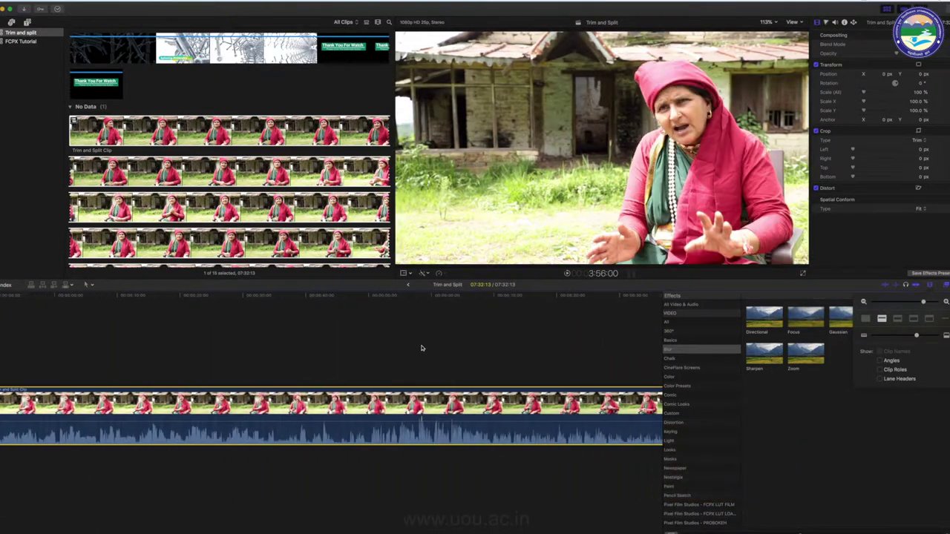
{"action": "scroll", "coordinate": [421, 348], "scroll_direction": "left", "scroll_amount": 3}
- Select the interview clip, play a few seconds, stop, and show the Tools pop-up menu
{"action": "left_click", "coordinate": [157, 422]}
{"action": "key", "text": "space"}
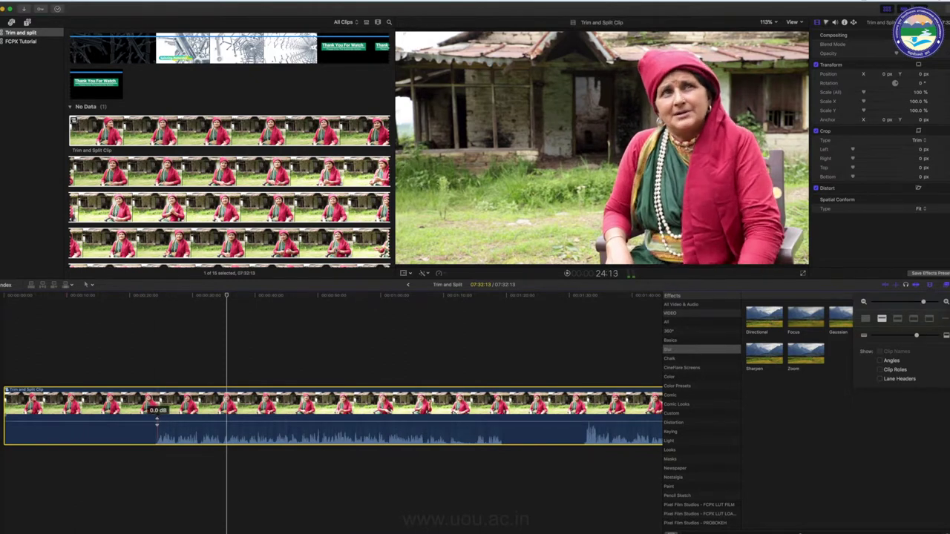
{"action": "key", "text": "space"}
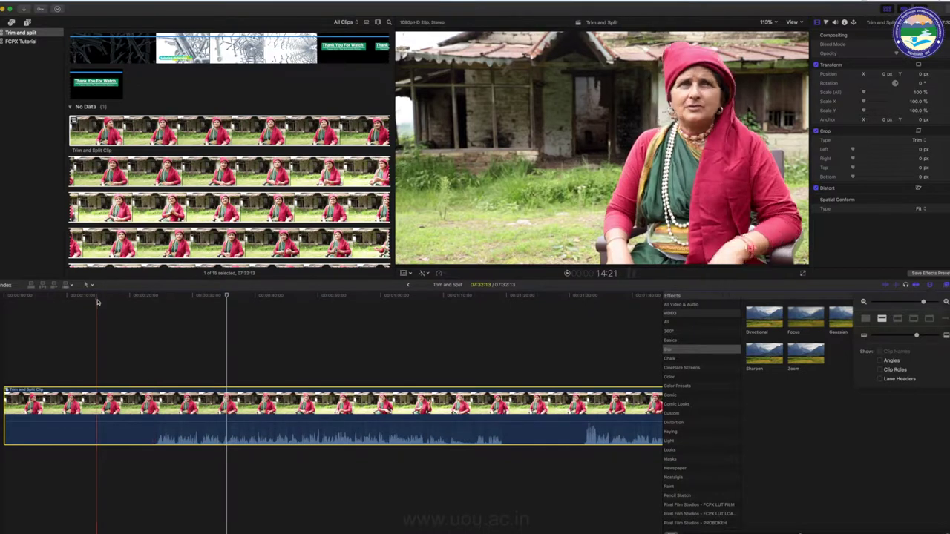
{"action": "left_click", "coordinate": [89, 285]}
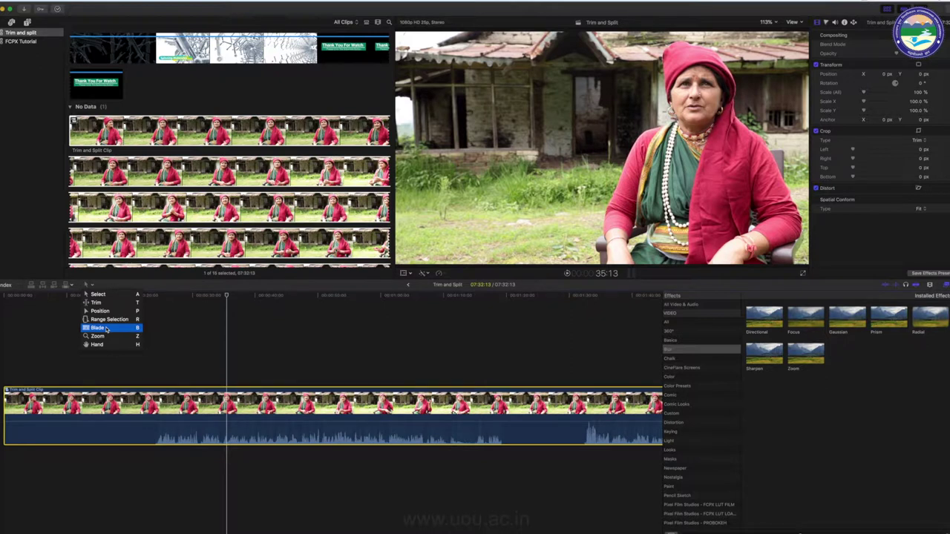
- With the Blade tool, set the playhead to 23:17 and split the clip there
{"action": "left_click", "coordinate": [106, 329]}
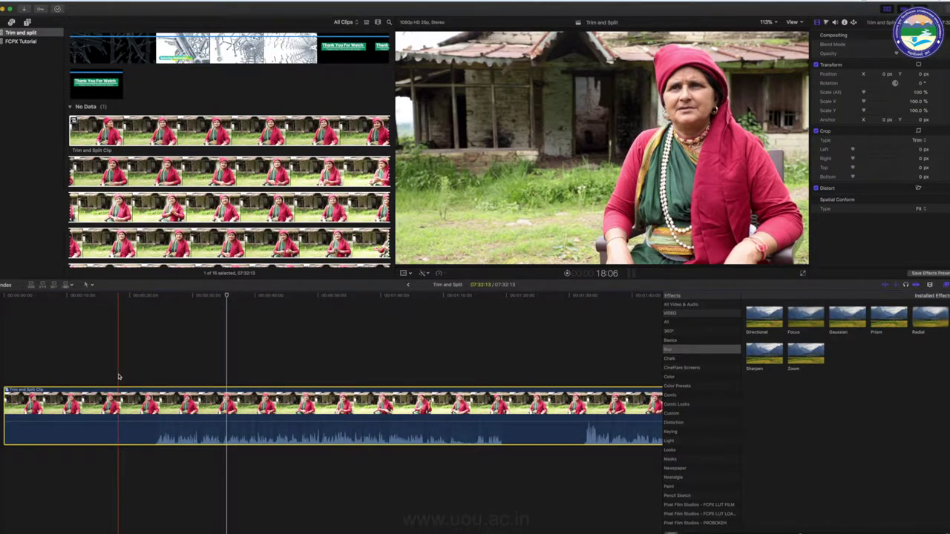
{"action": "left_click", "coordinate": [170, 297]}
{"action": "left_click_drag", "start_coordinate": [170, 296], "coordinate": [153, 297]}
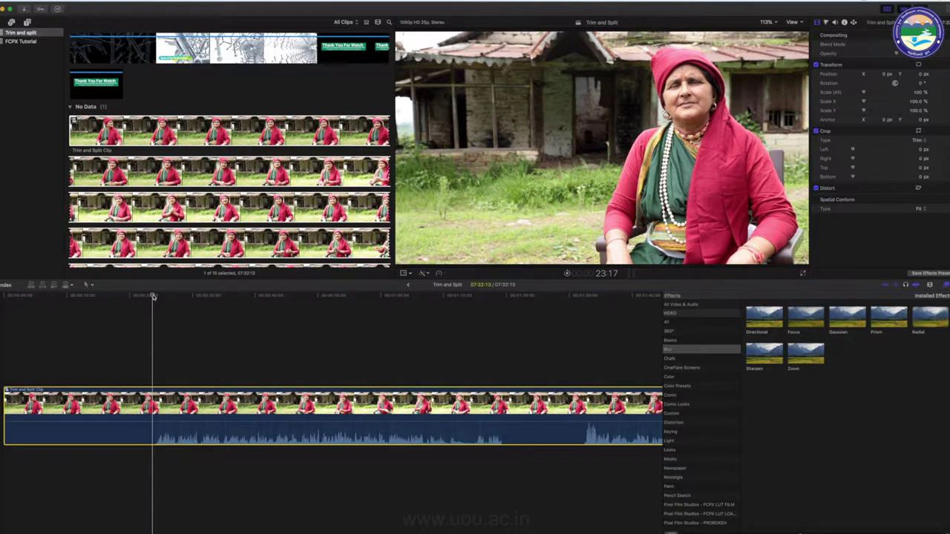
{"action": "key", "text": "b"}
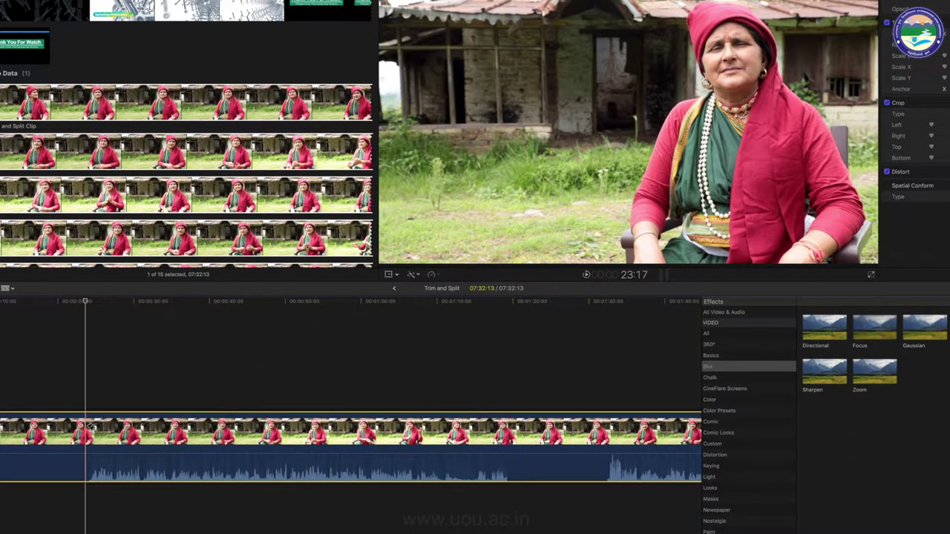
{"action": "key", "text": "super+b"}
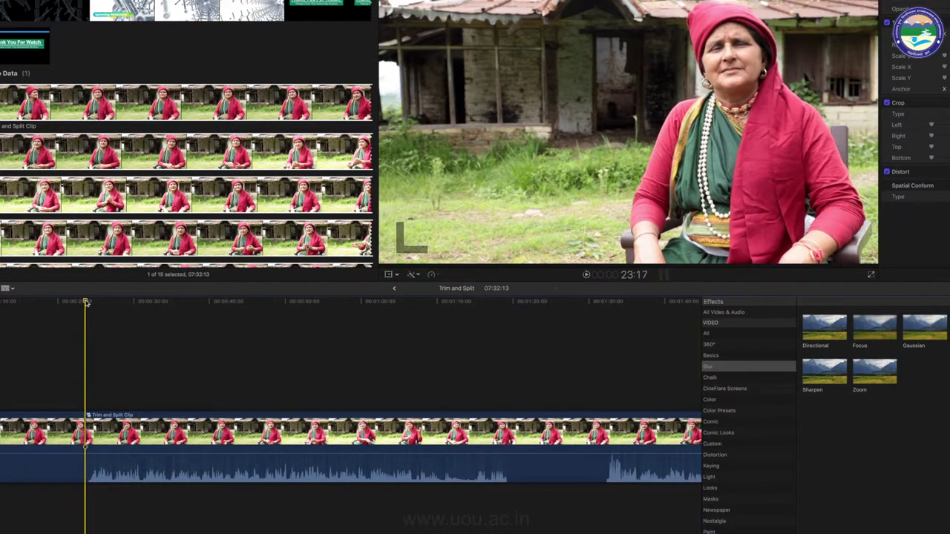
{"action": "left_click_drag", "start_coordinate": [86, 303], "coordinate": [72, 304]}
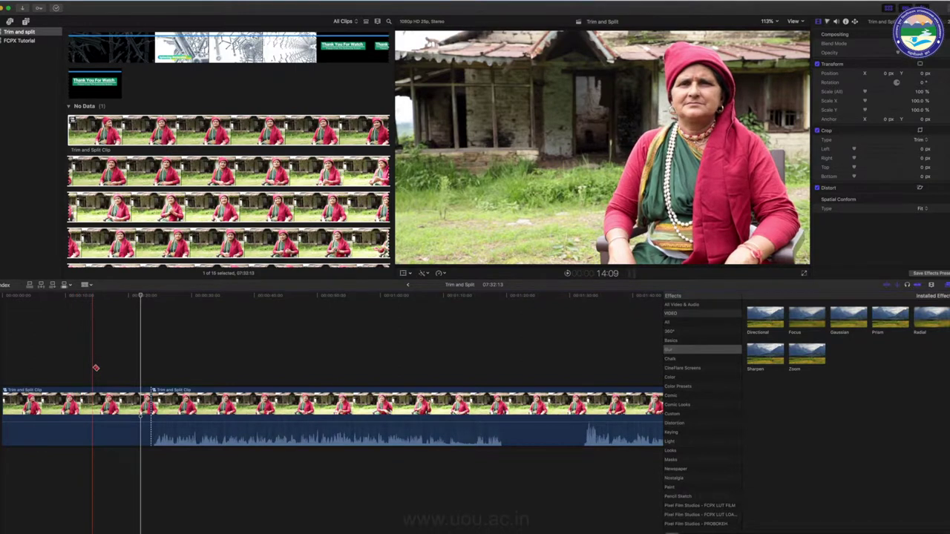
{"action": "left_click", "coordinate": [115, 404]}
{"action": "left_click", "coordinate": [69, 405]}
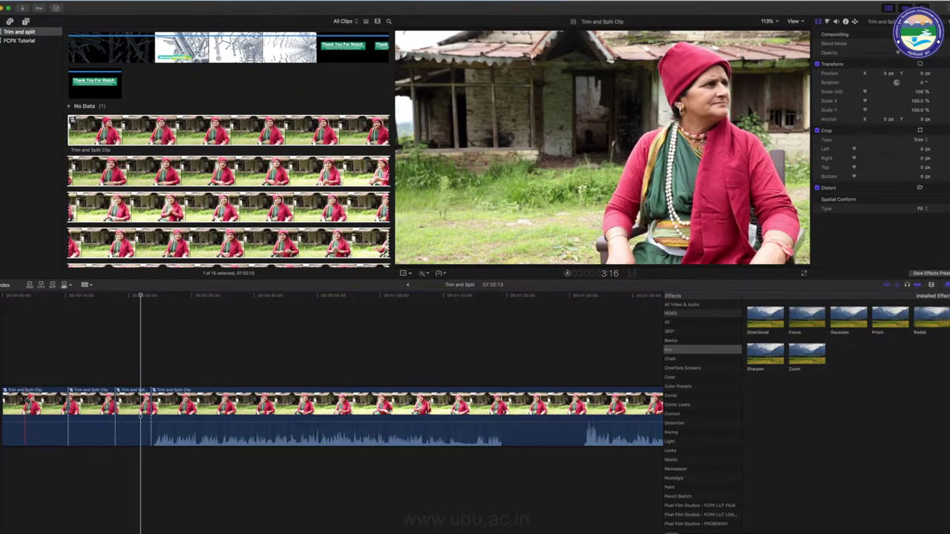
{"action": "left_click", "coordinate": [25, 404]}
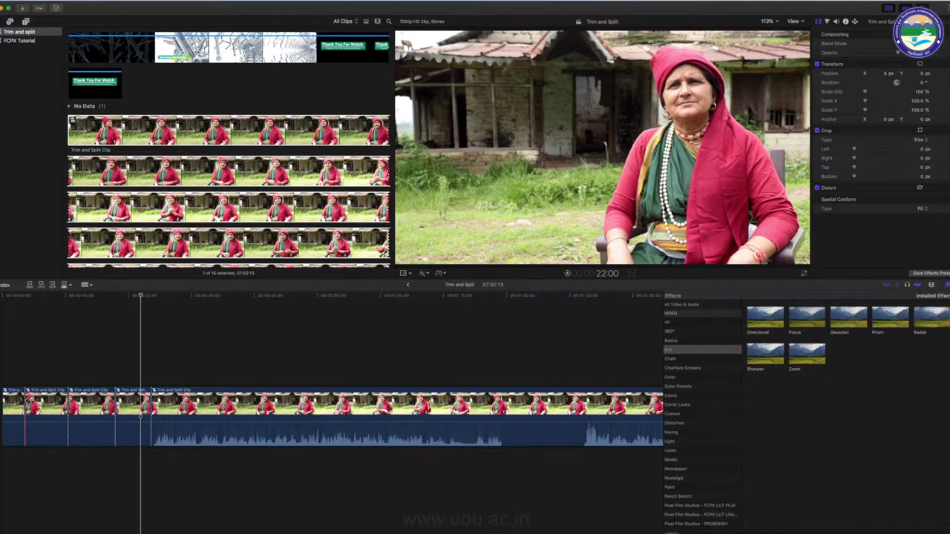
{"action": "key", "text": "ctrl+z"}
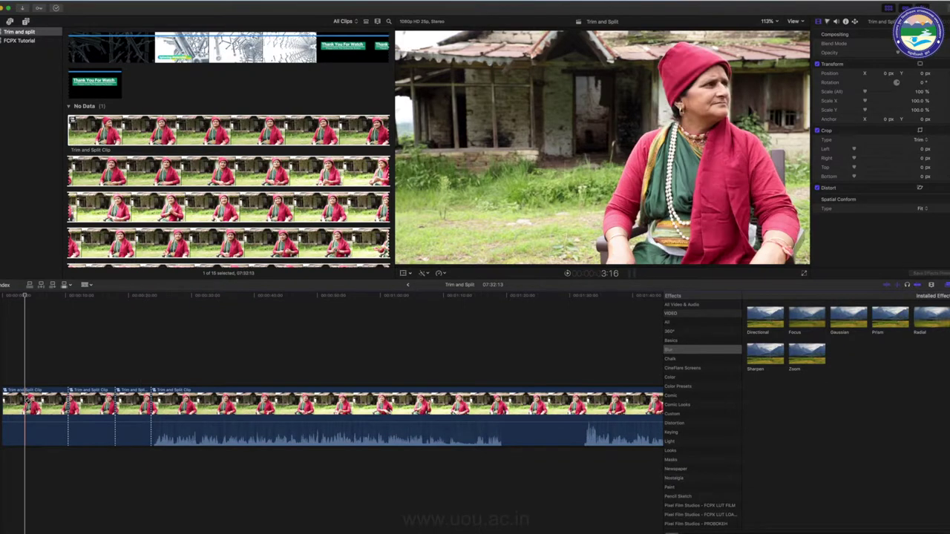
{"action": "key", "text": "ctrl+z"}
{"action": "key", "text": "ctrl+z"}
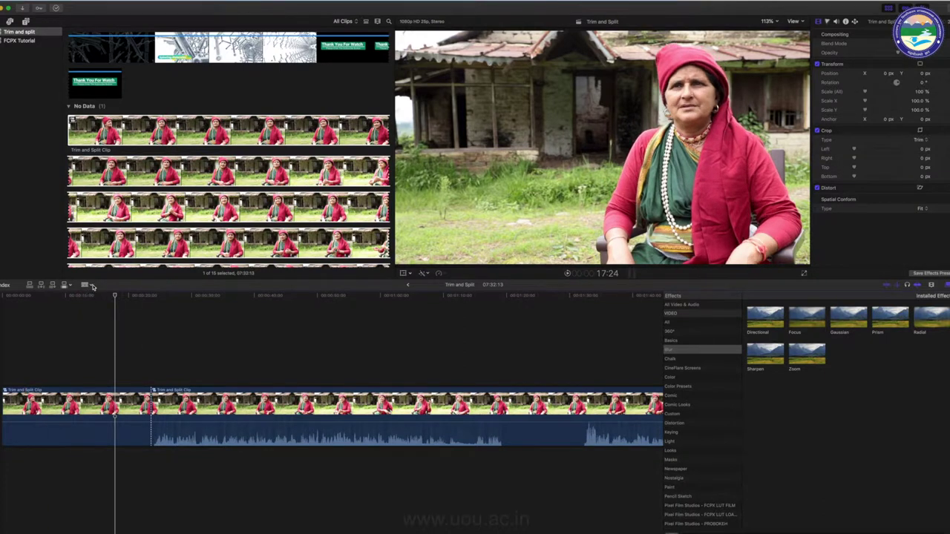
- Return to the Select tool and delete the opening 23:17 piece of the clip
{"action": "left_click", "coordinate": [91, 286]}
{"action": "left_click", "coordinate": [96, 295]}
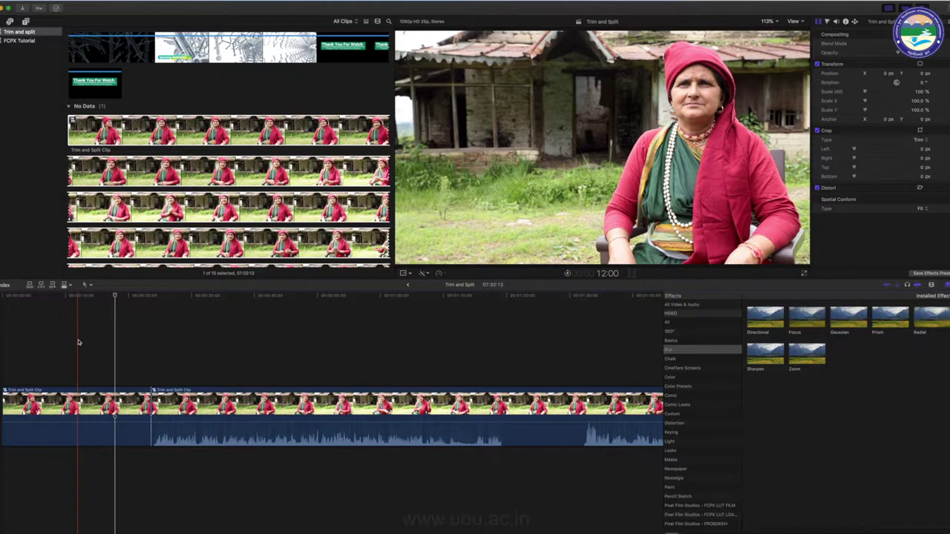
{"action": "left_click", "coordinate": [113, 419]}
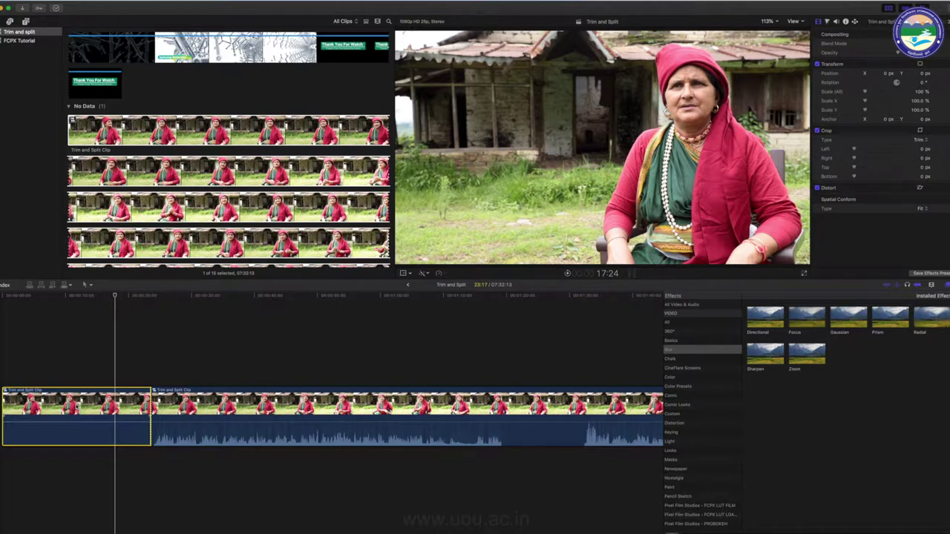
{"action": "key", "text": "Delete"}
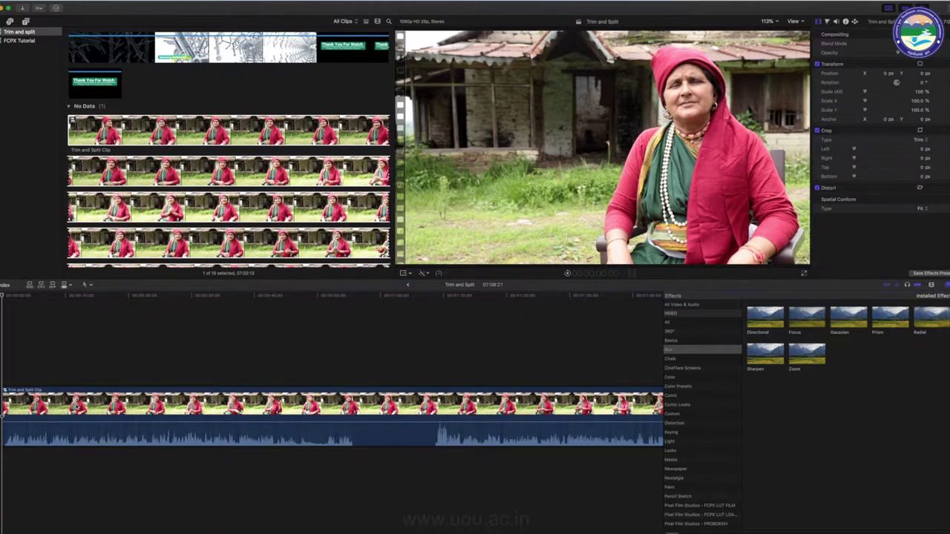
- Select and play the remaining clip to find the next cut point
{"action": "key", "text": "space"}
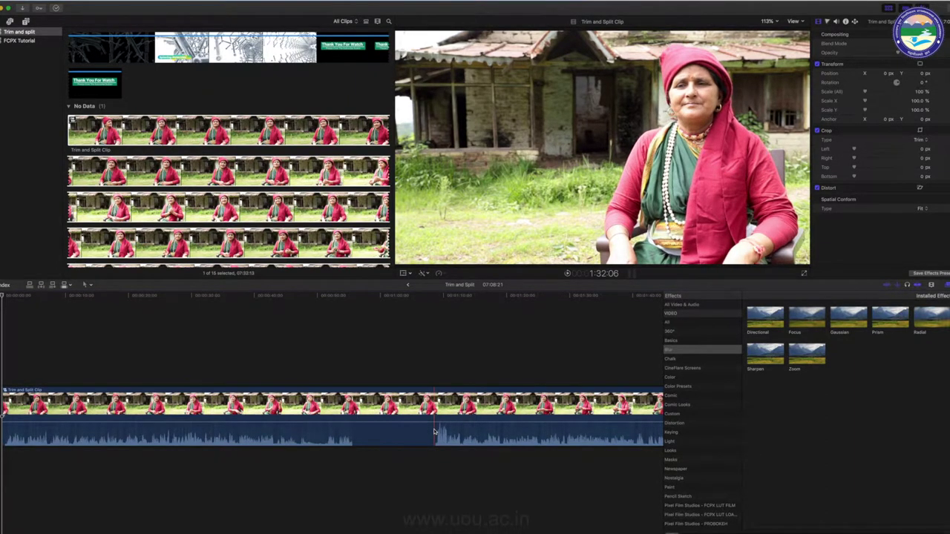
{"action": "left_click", "coordinate": [354, 434]}
{"action": "key", "text": "space"}
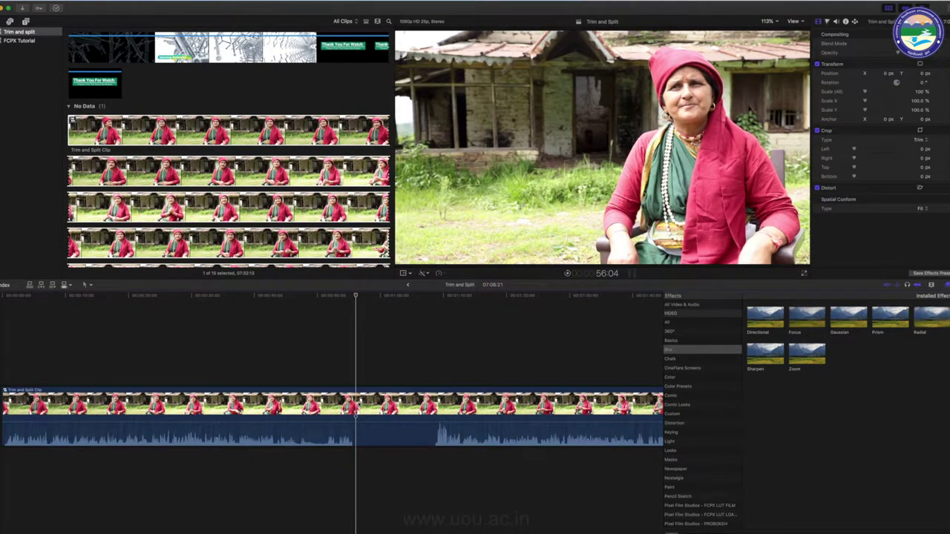
- Blade the clip at 56:04 and slightly later, then ripple-delete the 12:06 middle piece
{"action": "key", "text": "b"}
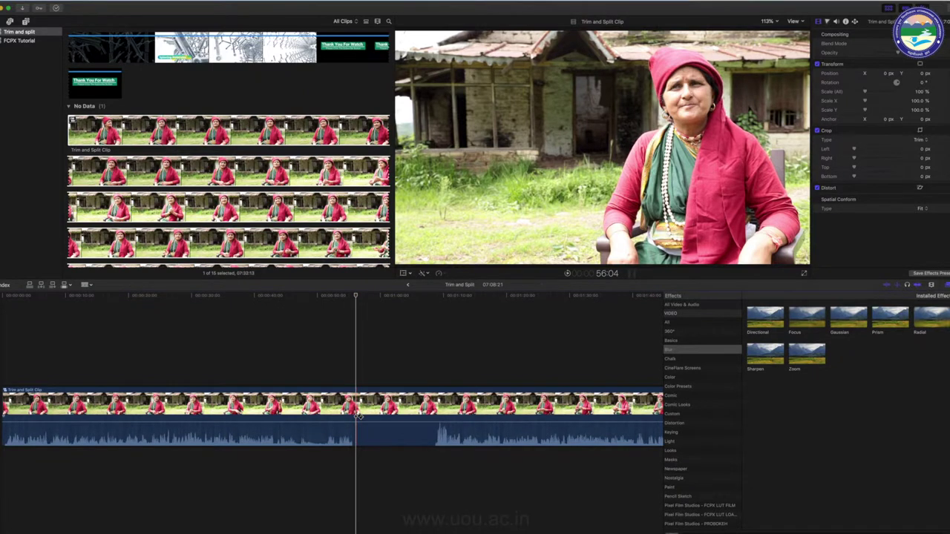
{"action": "left_click", "coordinate": [357, 416]}
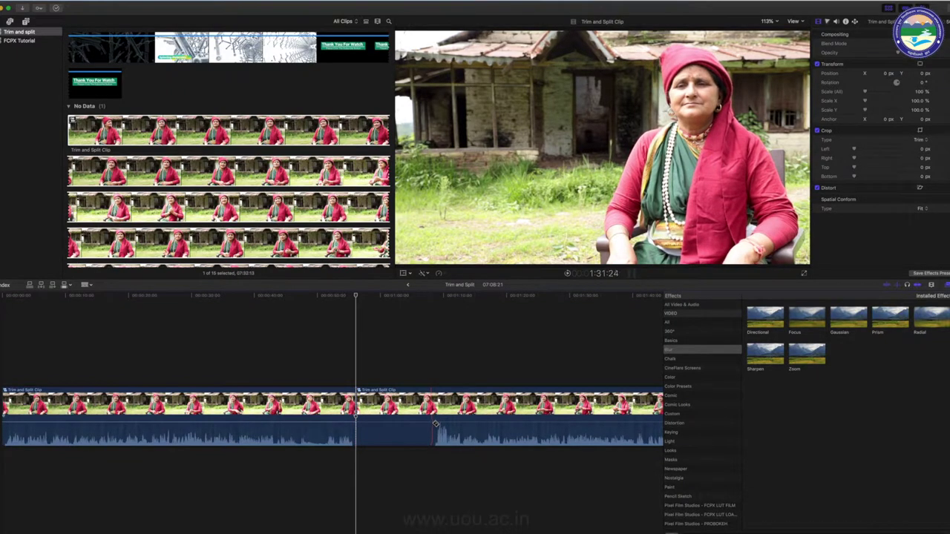
{"action": "left_click", "coordinate": [435, 424]}
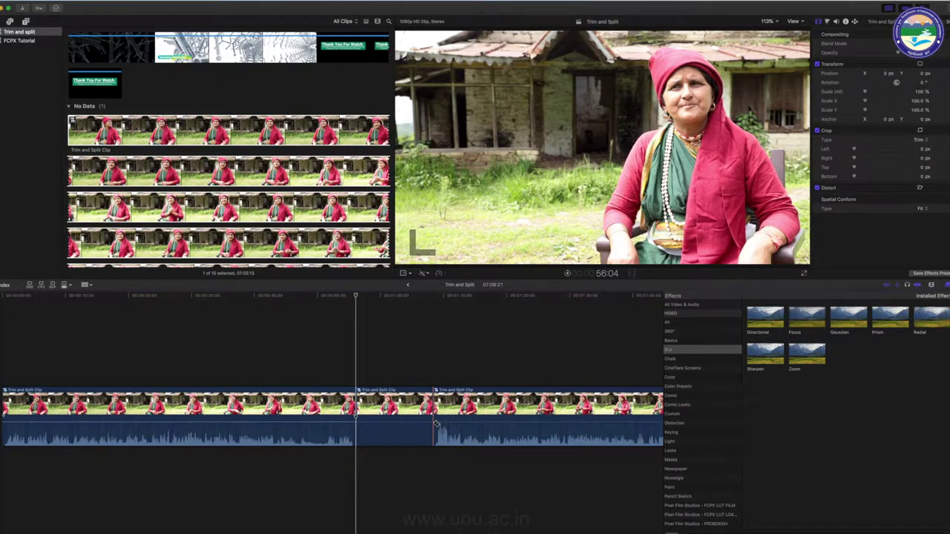
{"action": "key", "text": "a"}
{"action": "left_click", "coordinate": [394, 427]}
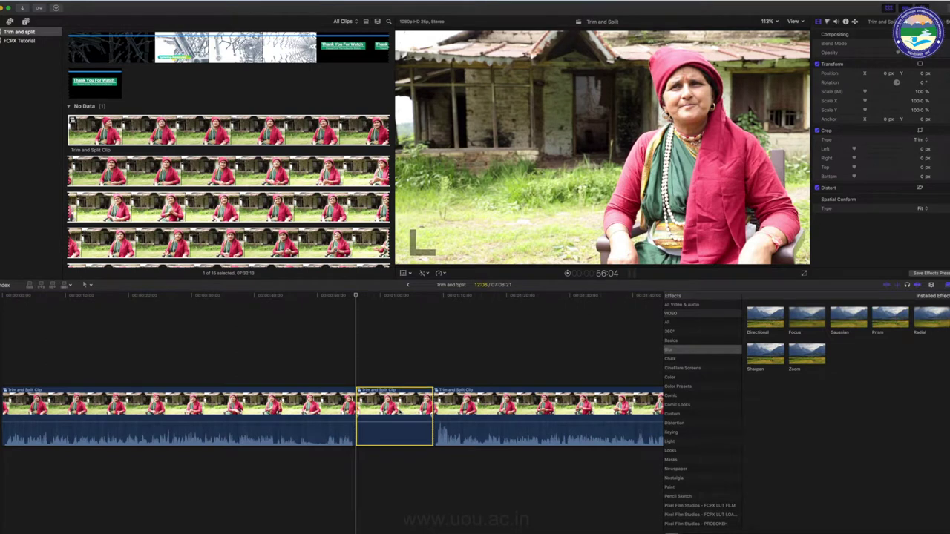
{"action": "key", "text": "Delete"}
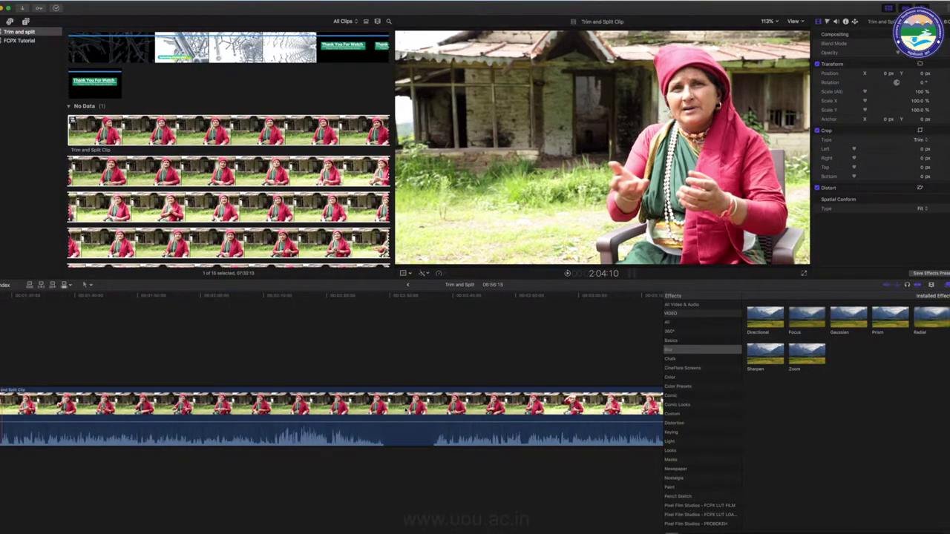
- Make two close Blade cuts in the clip and select the short piece between them
{"action": "key", "text": "b"}
{"action": "left_click", "coordinate": [387, 437]}
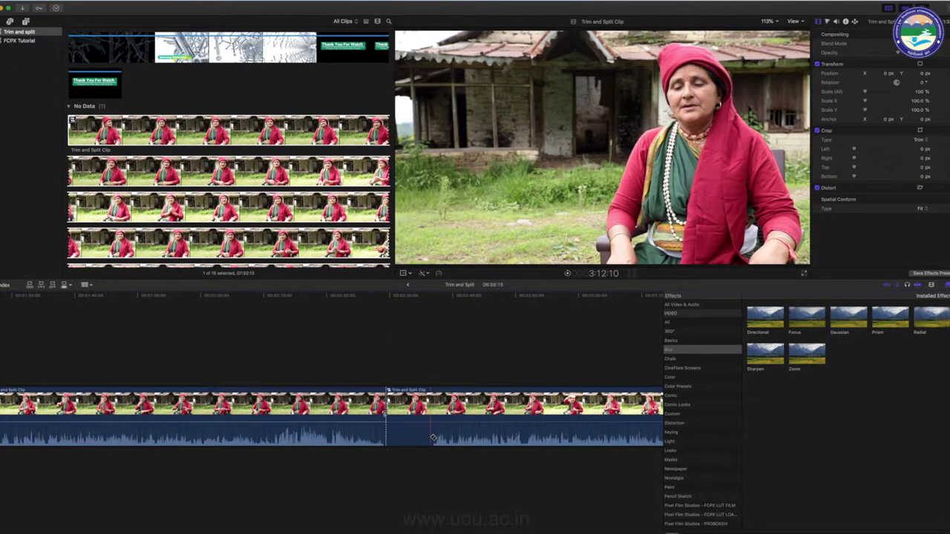
{"action": "left_click", "coordinate": [434, 438]}
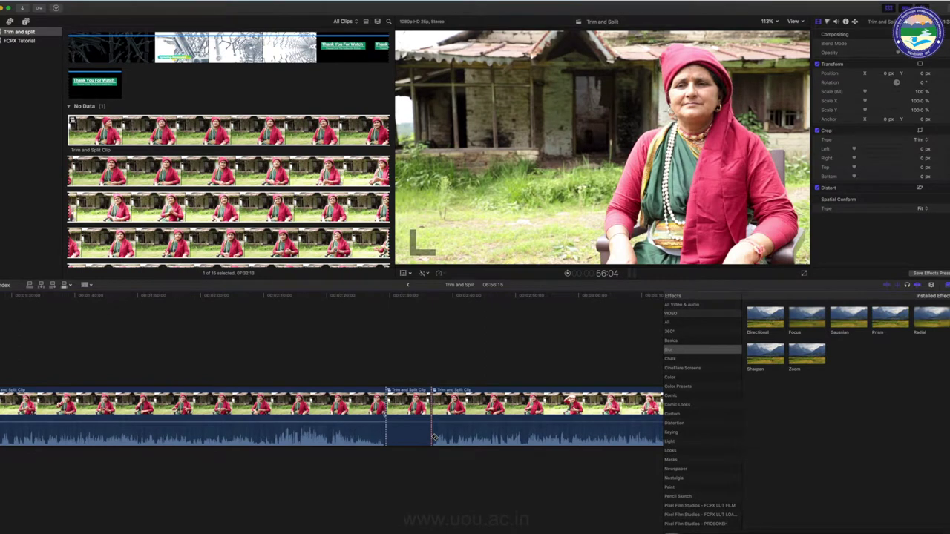
{"action": "key", "text": "a"}
{"action": "left_click", "coordinate": [422, 418]}
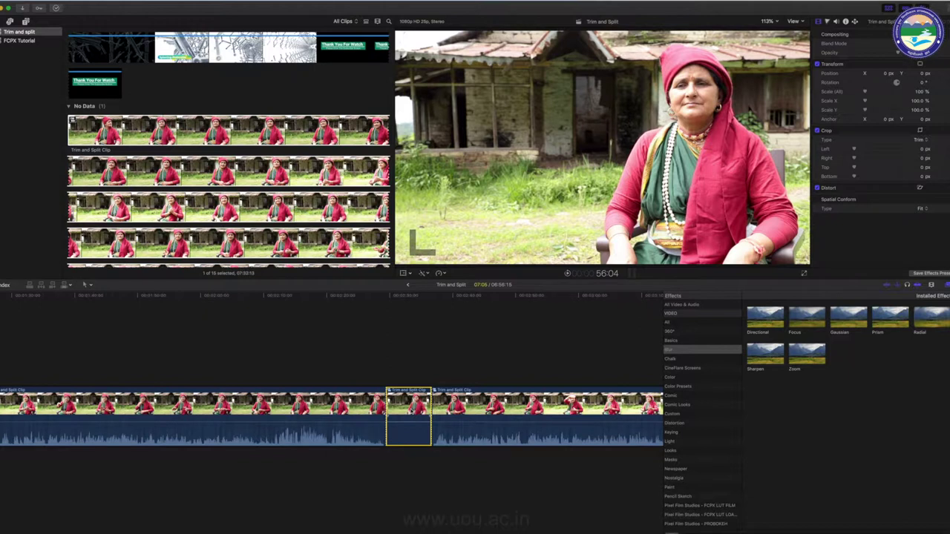
- Move the short piece to the very start of the timeline and play back the result
{"action": "left_click_drag", "start_coordinate": [408, 405], "coordinate": [3, 394]}
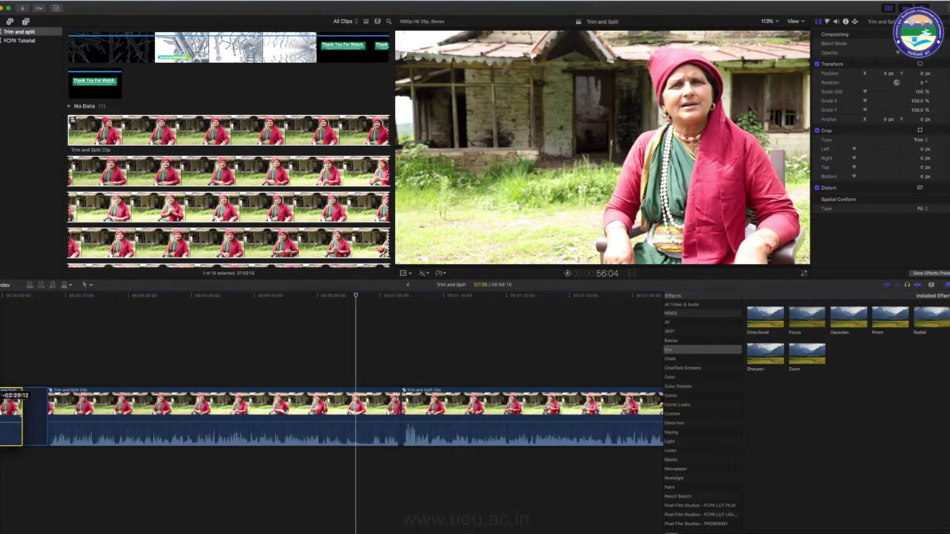
{"action": "left_click_drag", "start_coordinate": [4, 394], "coordinate": [15, 405]}
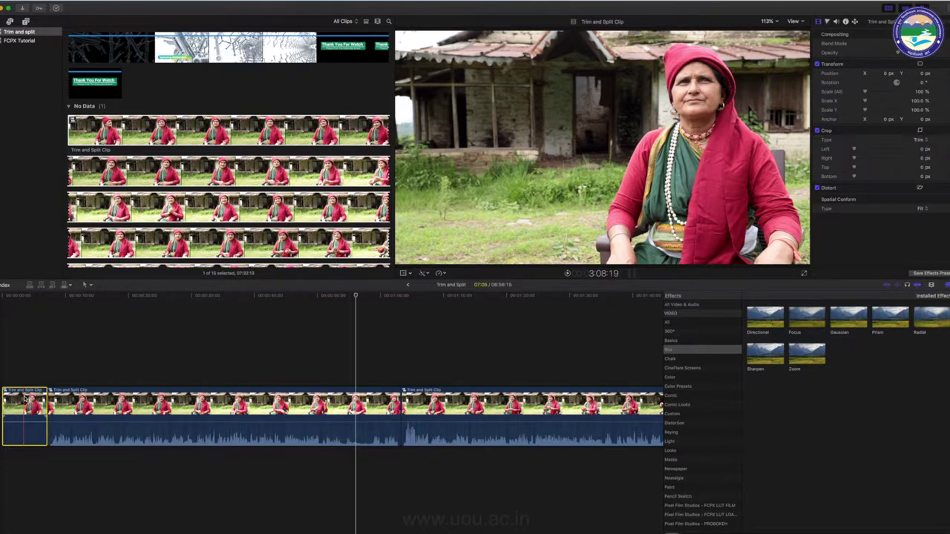
{"action": "key", "text": "space"}
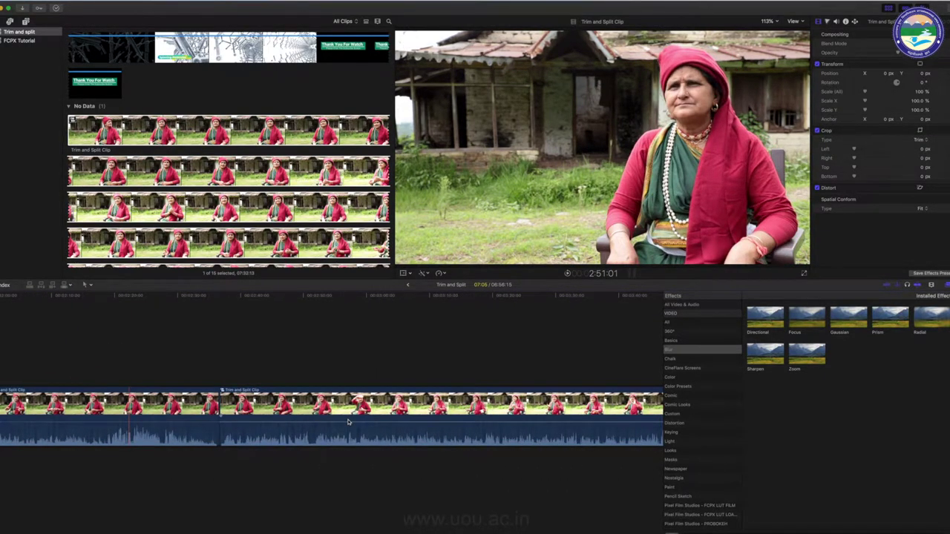
- Blade at the skimmed point, delete the trailing section to reach 06:15:21, and fit the timeline
{"action": "left_click", "coordinate": [290, 418]}
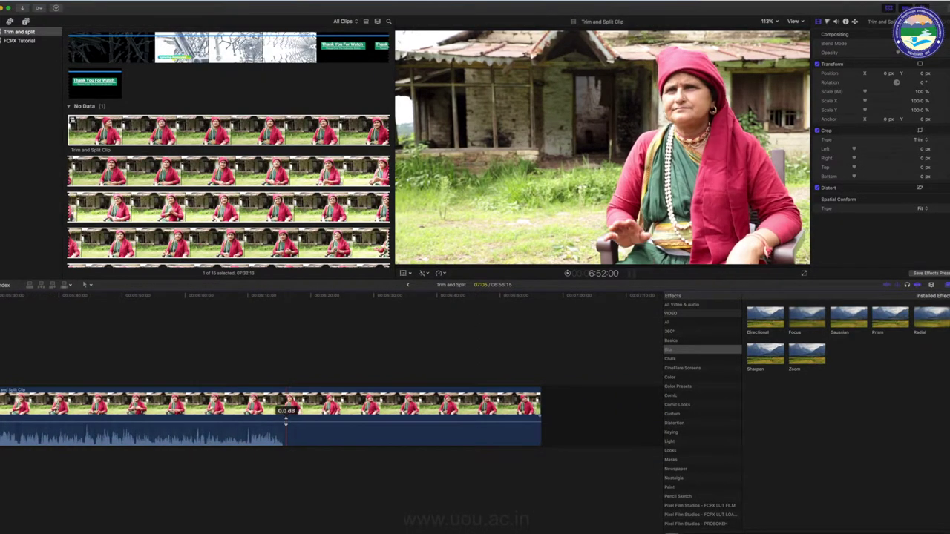
{"action": "key", "text": "super+b"}
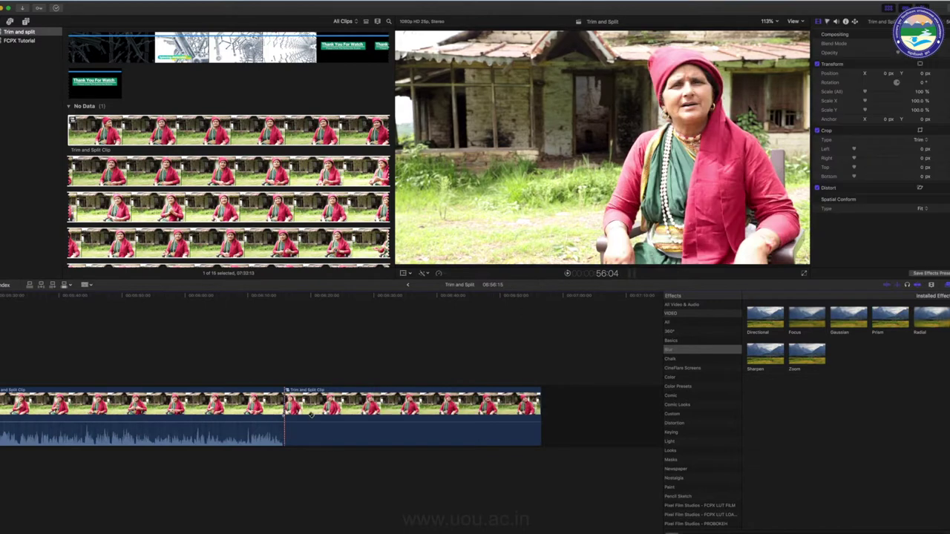
{"action": "left_click", "coordinate": [324, 407]}
{"action": "key", "text": "Delete"}
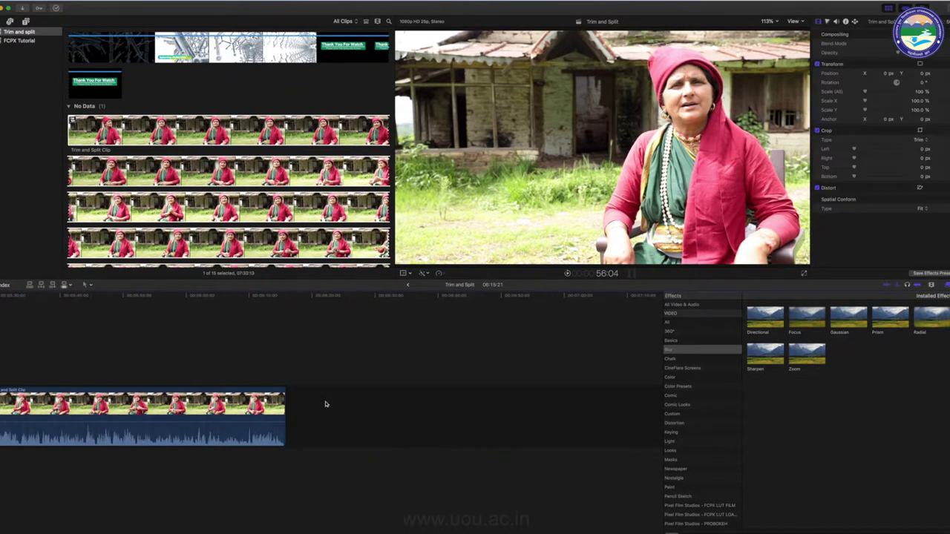
{"action": "key", "text": "shift+z"}
- Blade the interview at two points and delete the short section between the cuts
{"action": "key", "text": "super+b"}
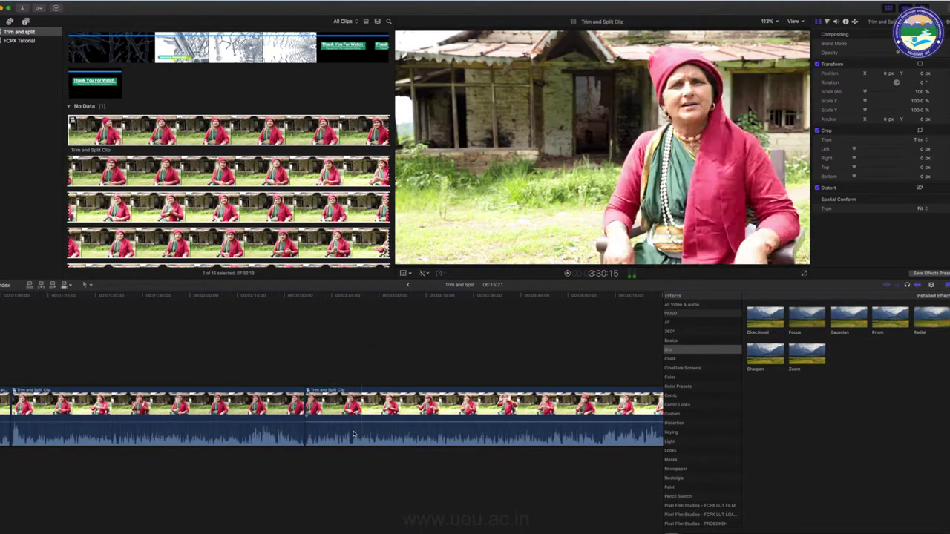
{"action": "key", "text": "super+b"}
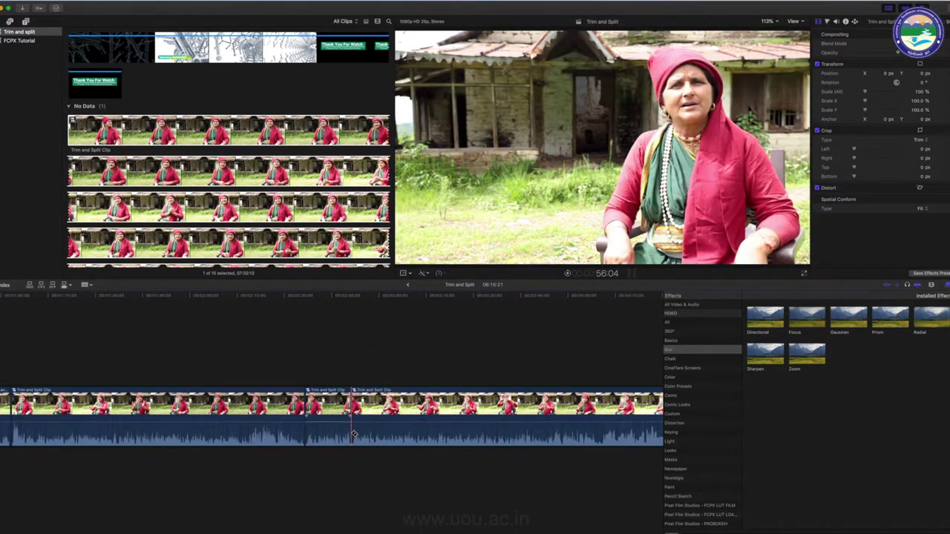
{"action": "left_click", "coordinate": [332, 408]}
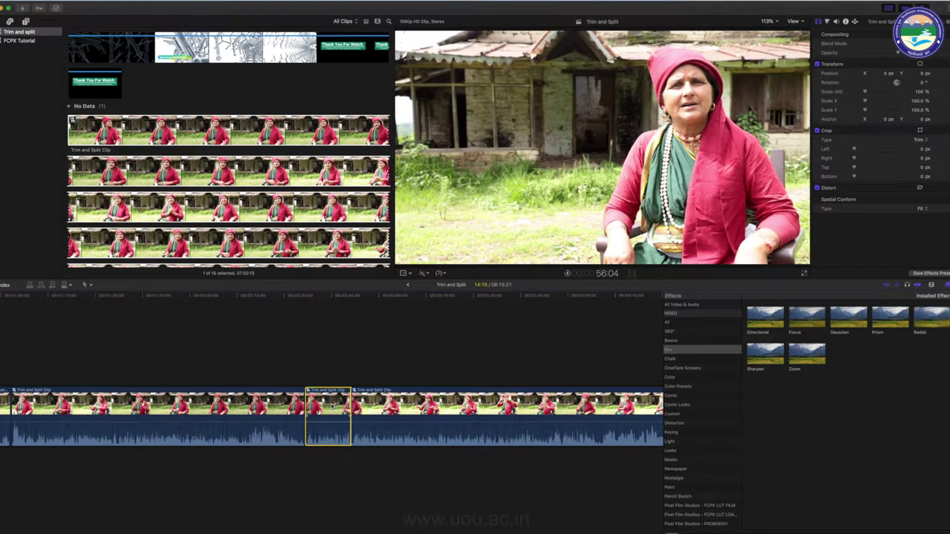
{"action": "key", "text": "Delete"}
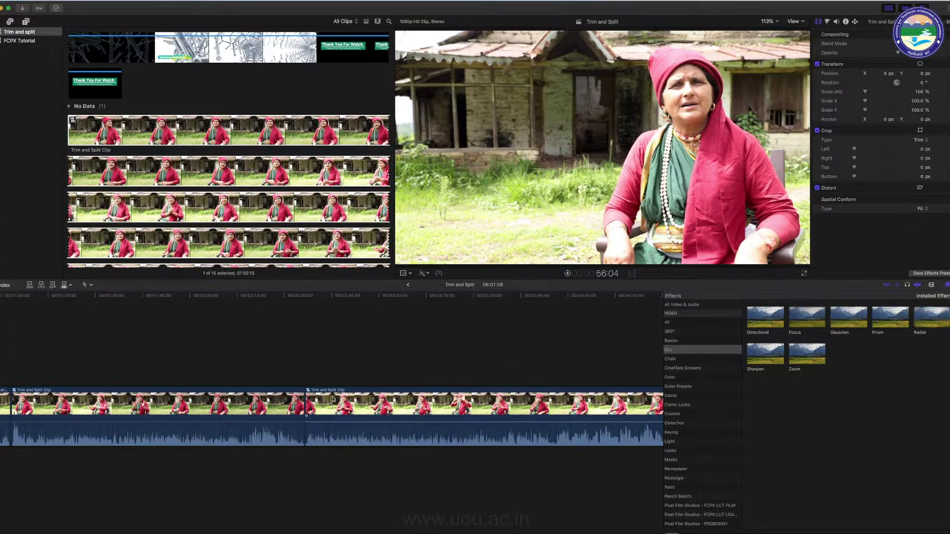
{"action": "left_click", "coordinate": [84, 285]}
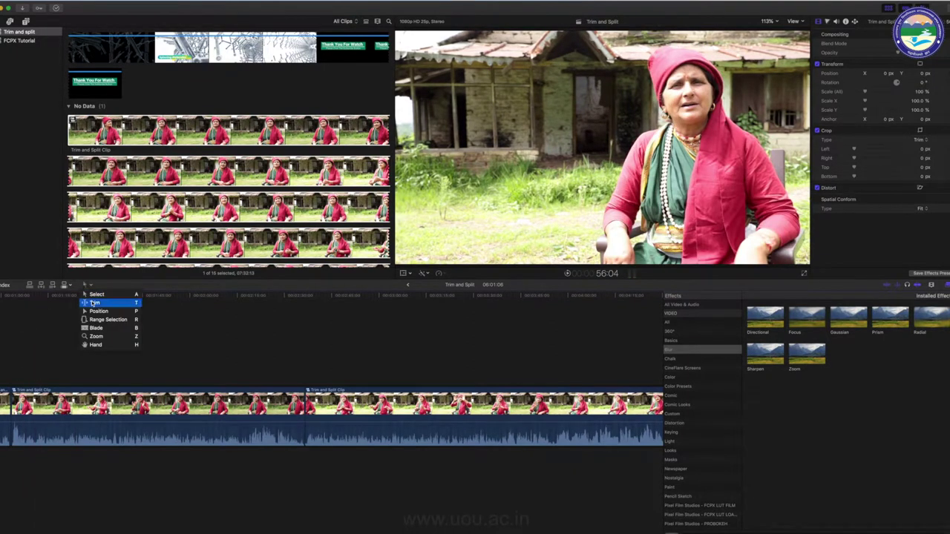
- Trim the edit point later with the Trim tool, then park the playhead just before it
{"action": "left_click", "coordinate": [242, 350]}
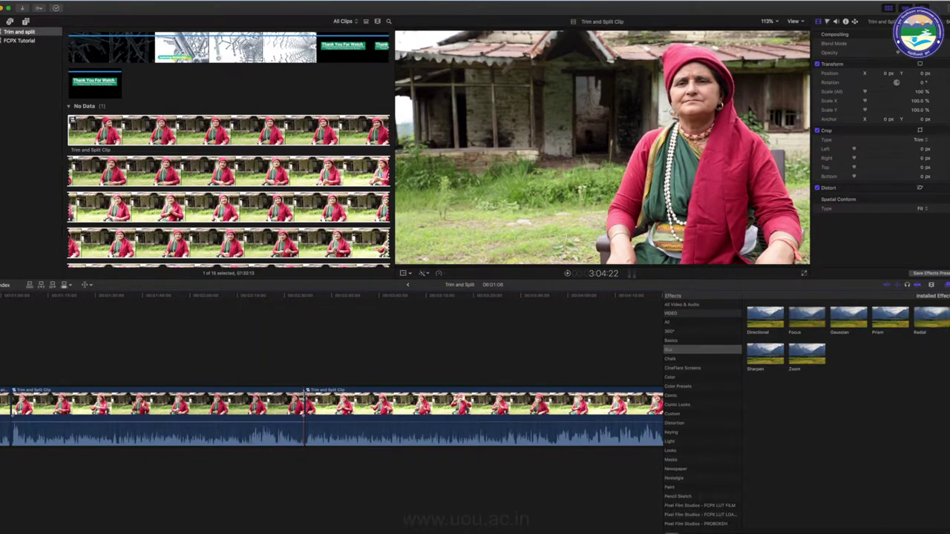
{"action": "left_click_drag", "start_coordinate": [305, 404], "coordinate": [331, 404]}
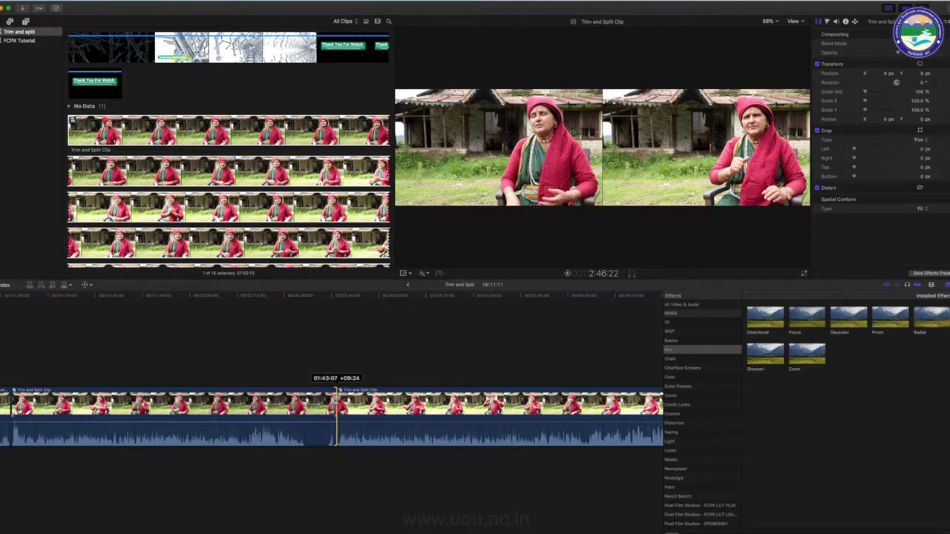
{"action": "left_click_drag", "start_coordinate": [331, 401], "coordinate": [327, 401]}
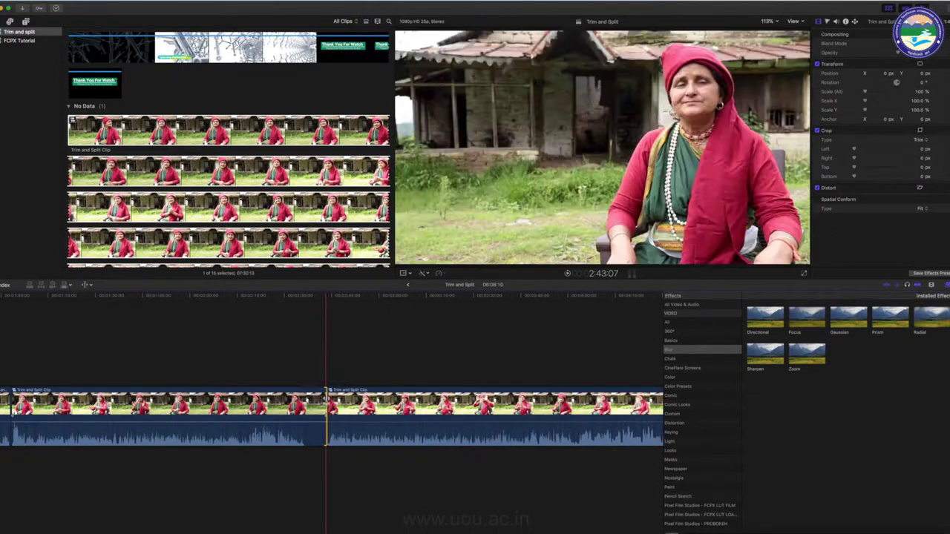
{"action": "left_click", "coordinate": [297, 295]}
{"action": "left_click_drag", "start_coordinate": [297, 297], "coordinate": [303, 299]}
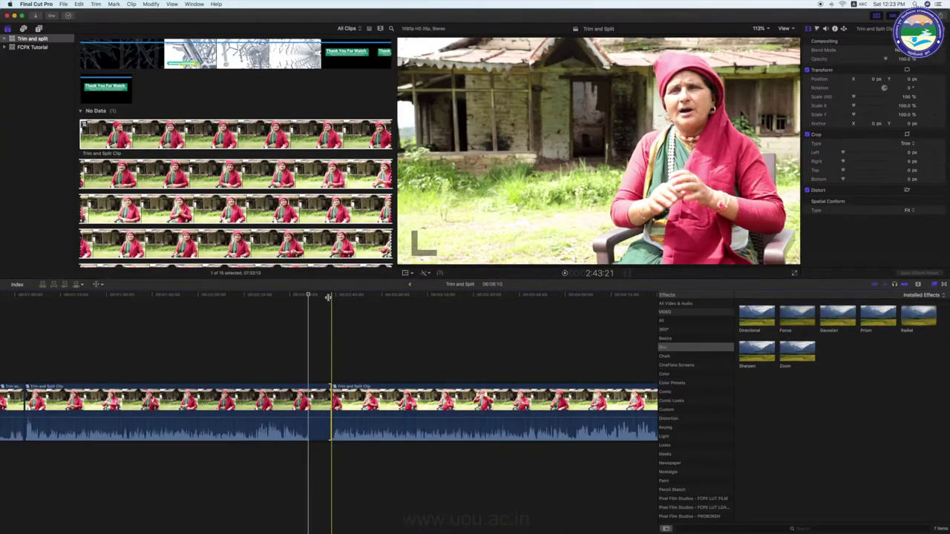
- Play back across the trimmed edit point a few times to check it
{"action": "left_click", "coordinate": [308, 296]}
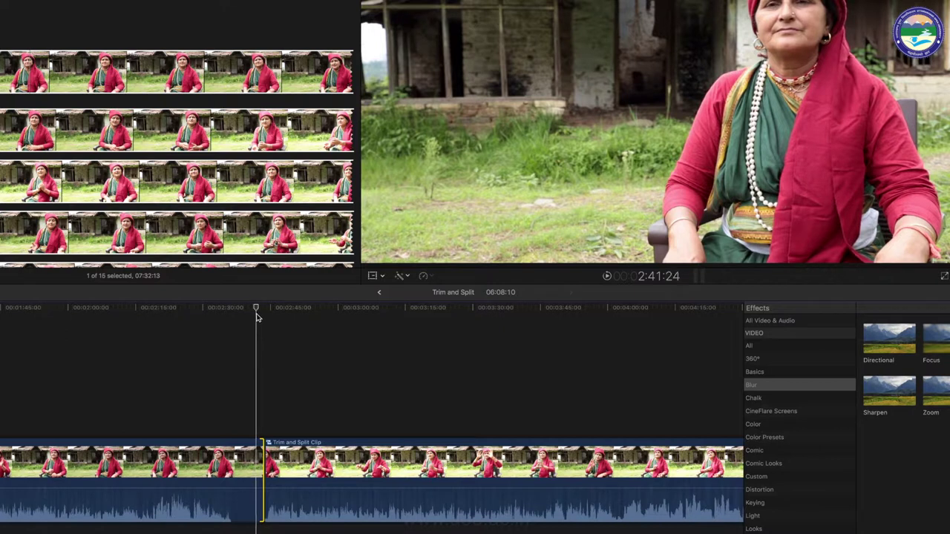
{"action": "key", "text": "space"}
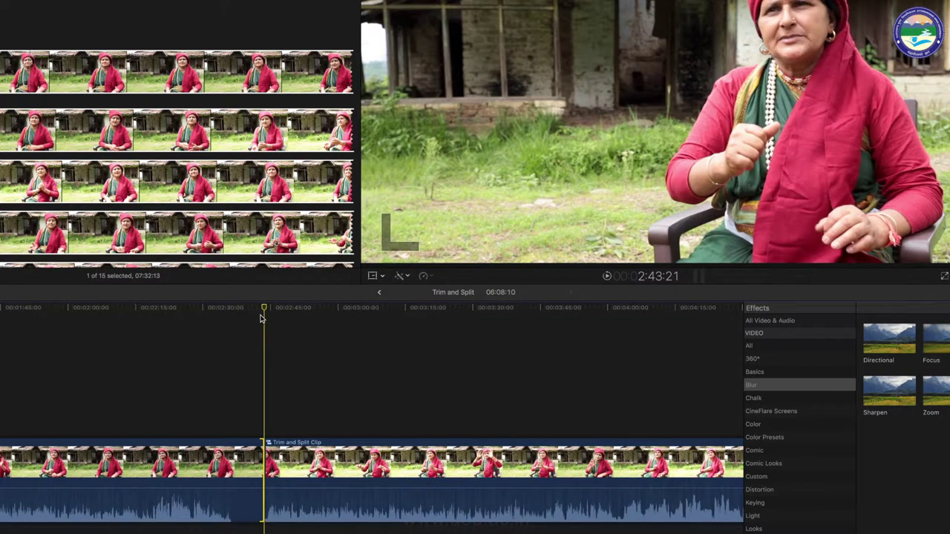
{"action": "left_click", "coordinate": [256, 318]}
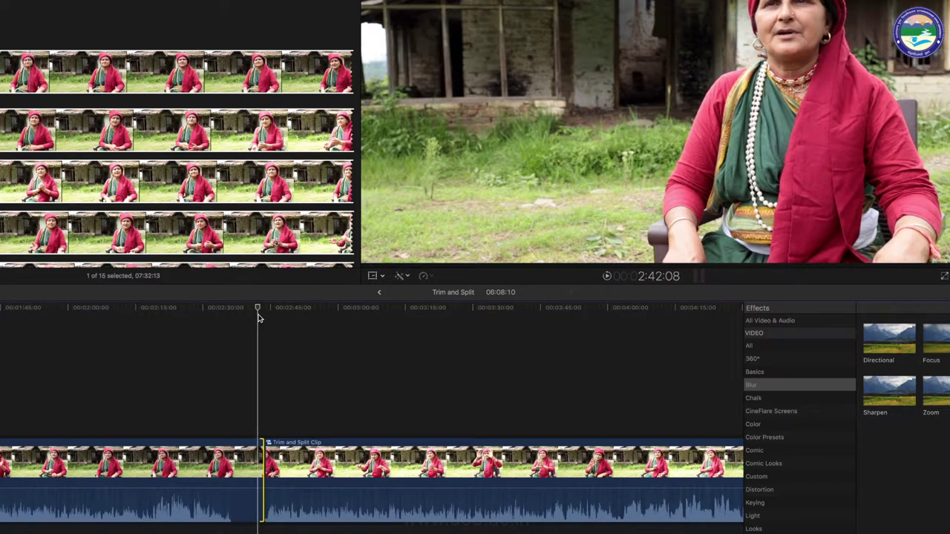
{"action": "key", "text": "l"}
{"action": "left_click", "coordinate": [257, 318]}
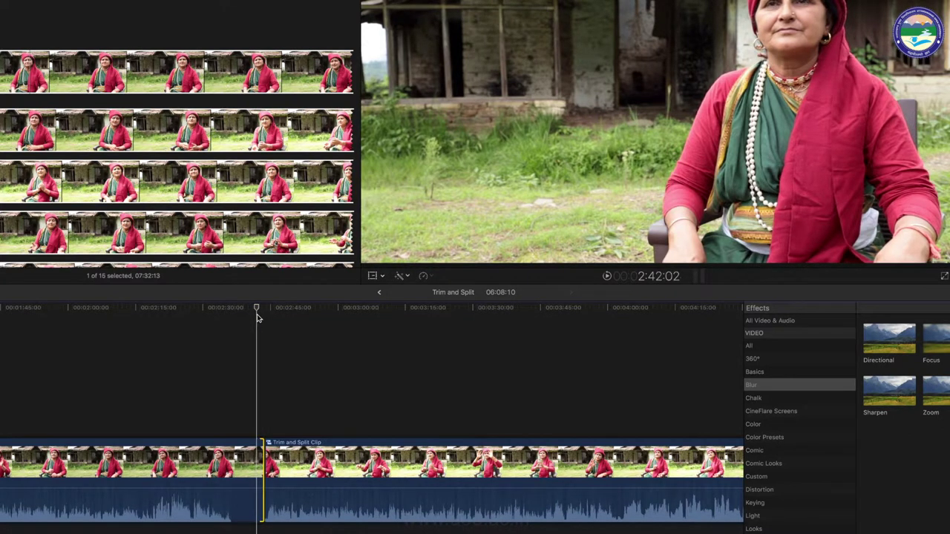
{"action": "key", "text": "l"}
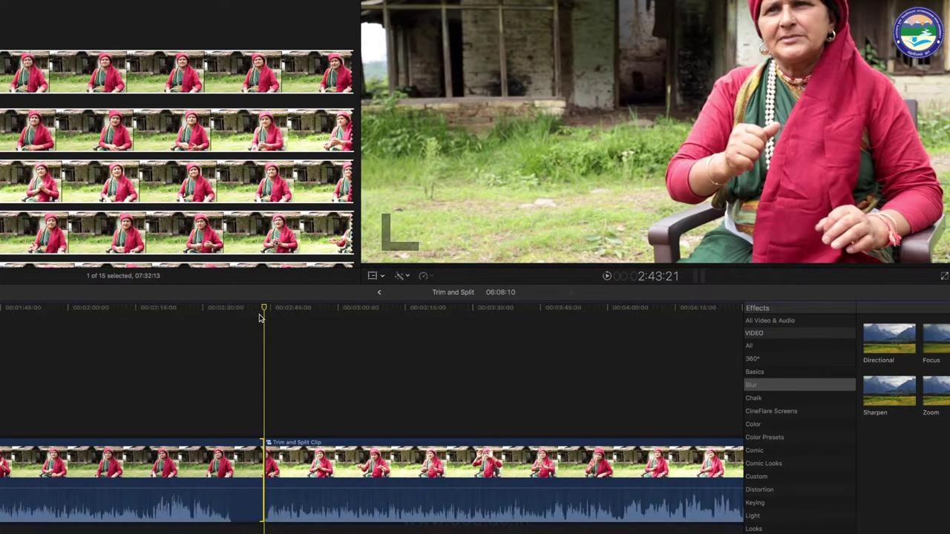
- Scrub from about 2:41 to around 3:03 and blade the interview at the playhead
{"action": "left_click", "coordinate": [257, 318]}
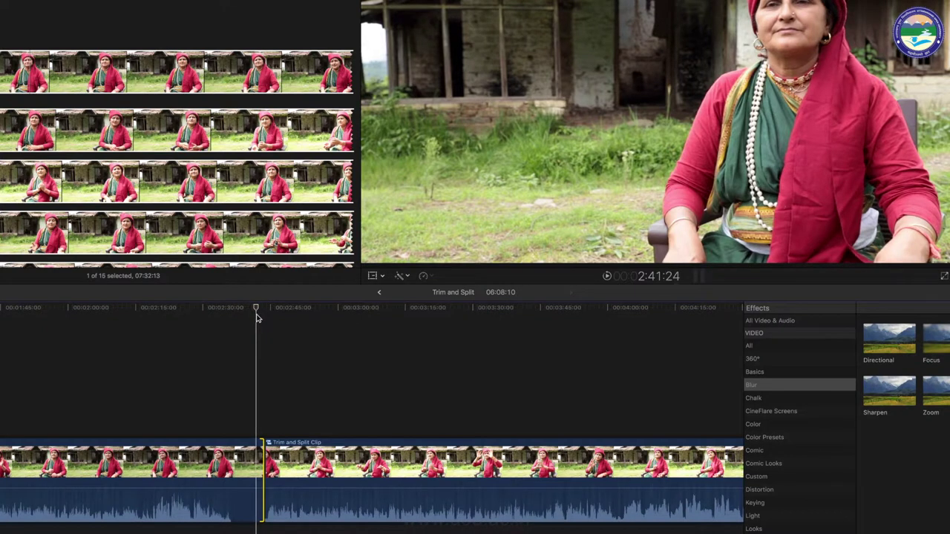
{"action": "key", "text": "l"}
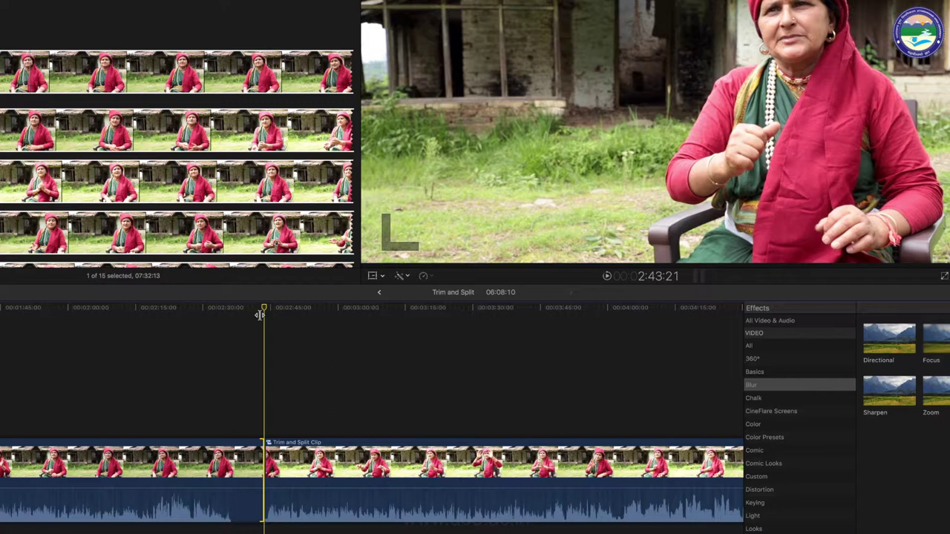
{"action": "left_click_drag", "start_coordinate": [259, 315], "coordinate": [358, 320]}
{"action": "key", "text": "super+b"}
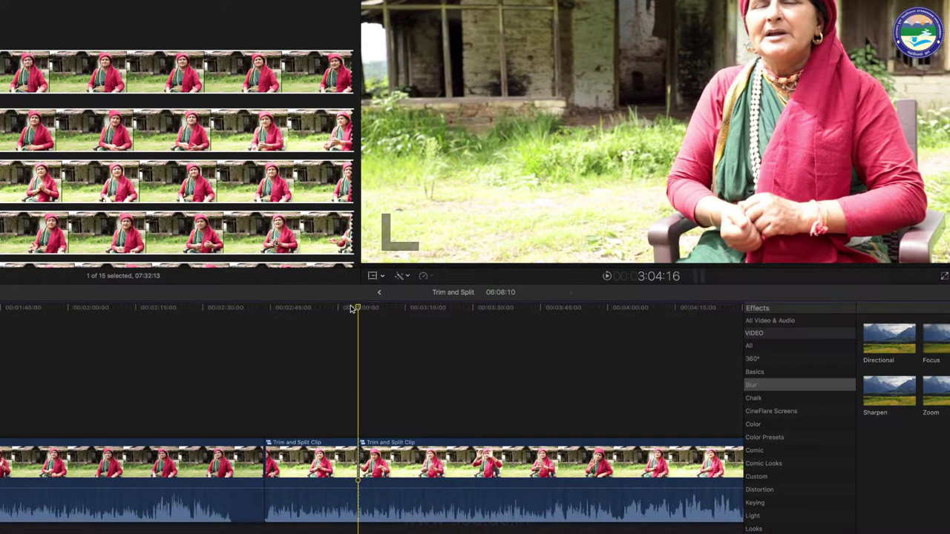
- Split the interview at 2:51 and delete the piece between 2:51 and the 3:04 cut
{"action": "left_click_drag", "start_coordinate": [358, 309], "coordinate": [307, 317]}
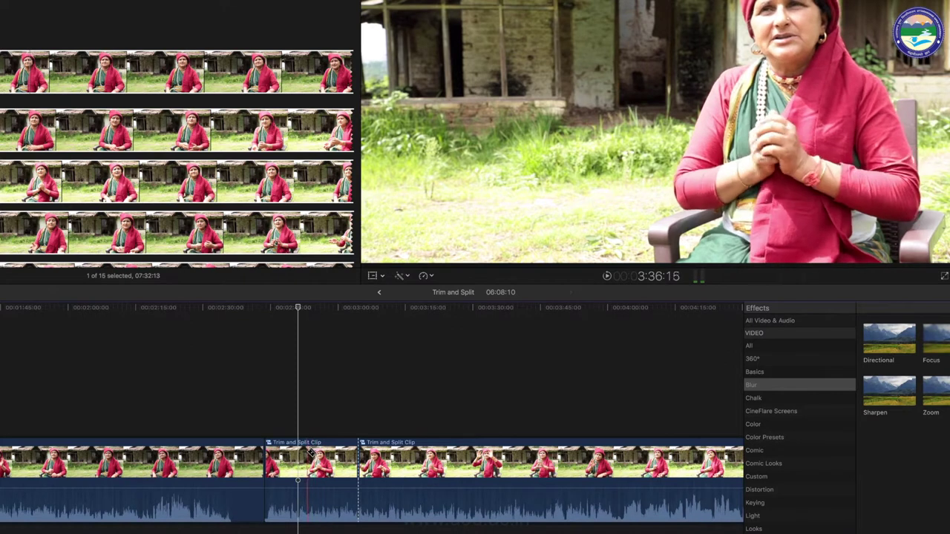
{"action": "key", "text": "super+b"}
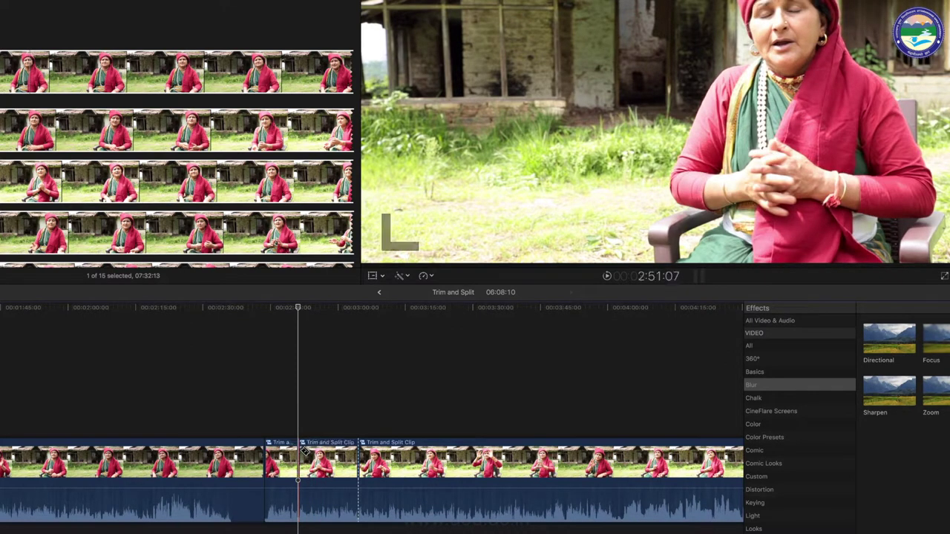
{"action": "left_click", "coordinate": [334, 454]}
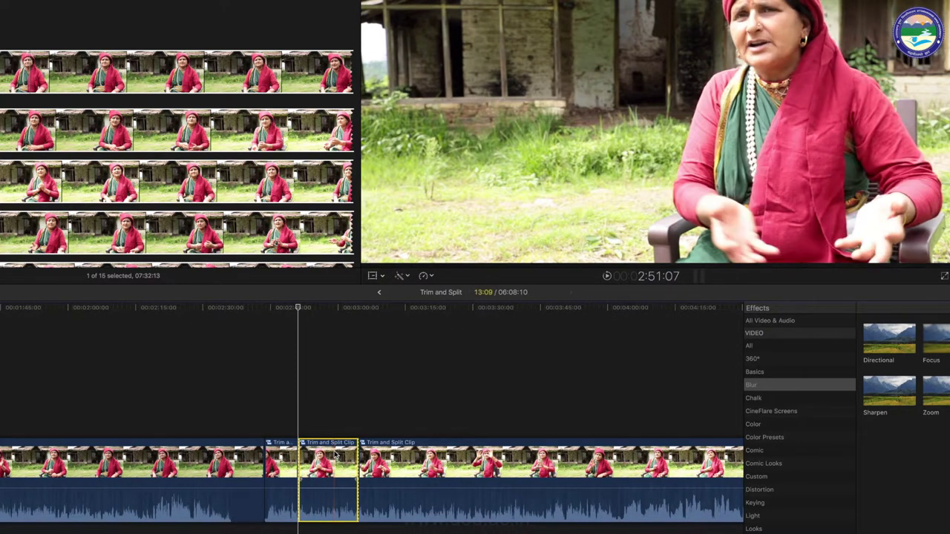
{"action": "key", "text": "Delete"}
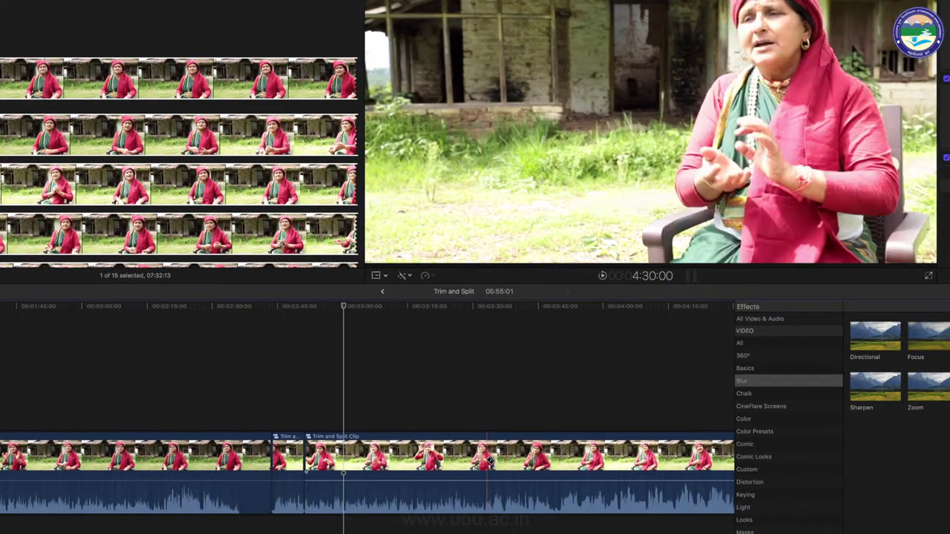
- Cut the interview near 3:33, zoom in on that cut, and trim its edit point slightly later
{"action": "left_click", "coordinate": [486, 461]}
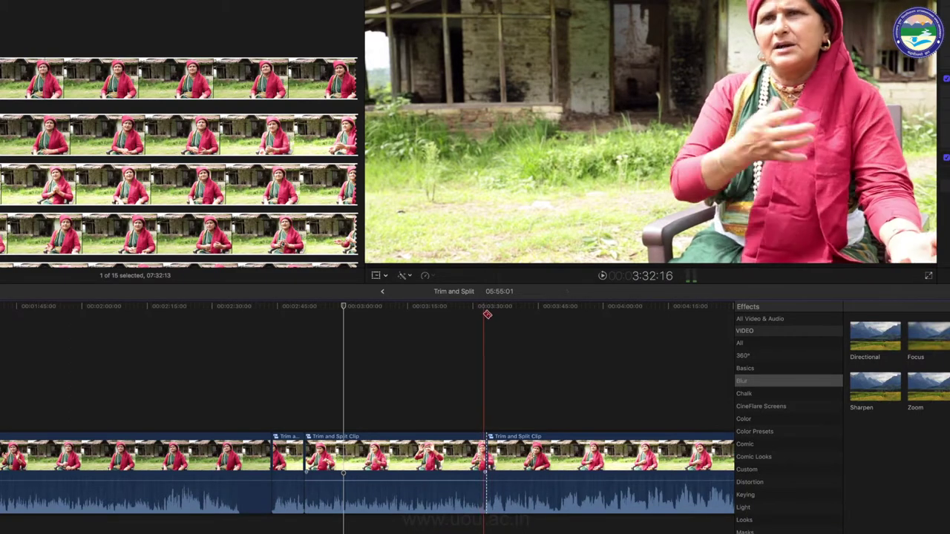
{"action": "left_click", "coordinate": [454, 307]}
{"action": "left_click_drag", "start_coordinate": [454, 306], "coordinate": [416, 306]}
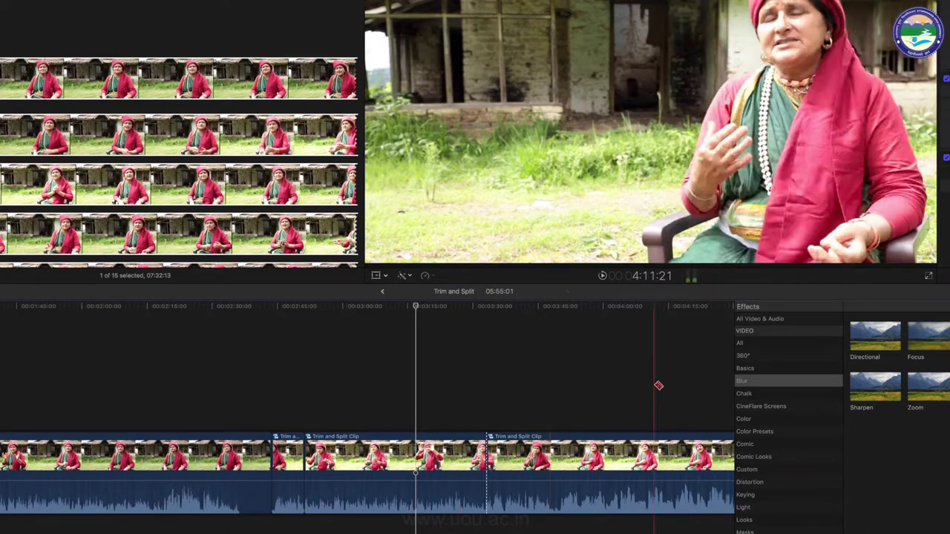
{"action": "left_click_drag", "start_coordinate": [515, 305], "coordinate": [490, 306]}
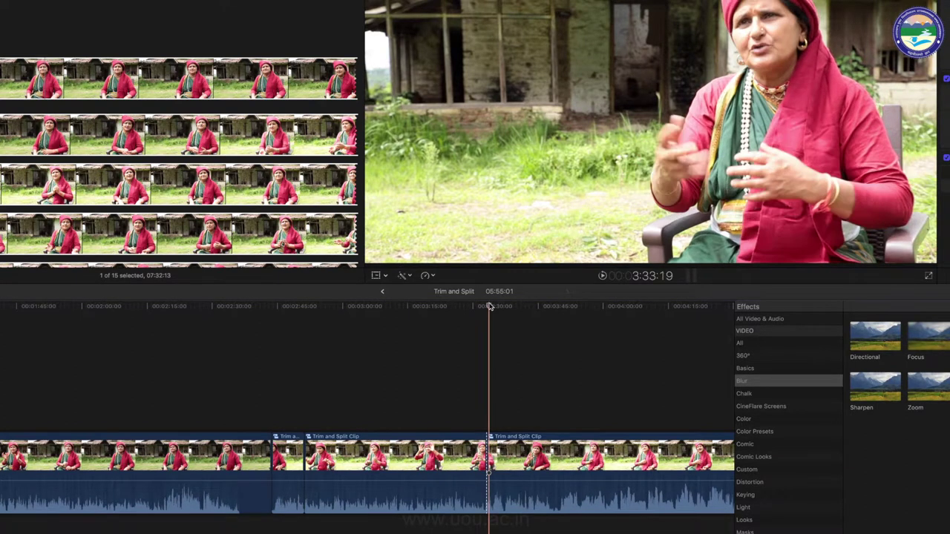
{"action": "key", "text": "super+equal"}
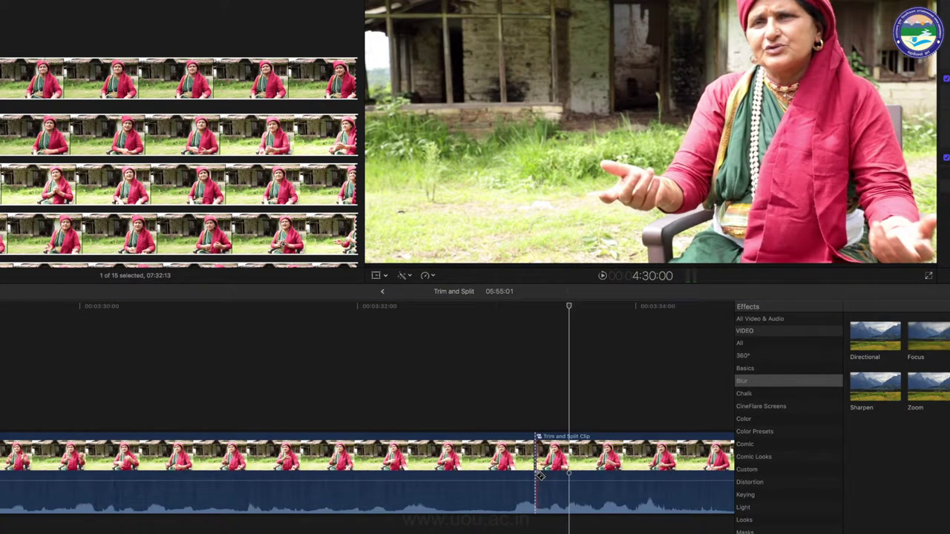
{"action": "left_click_drag", "start_coordinate": [552, 478], "coordinate": [539, 466]}
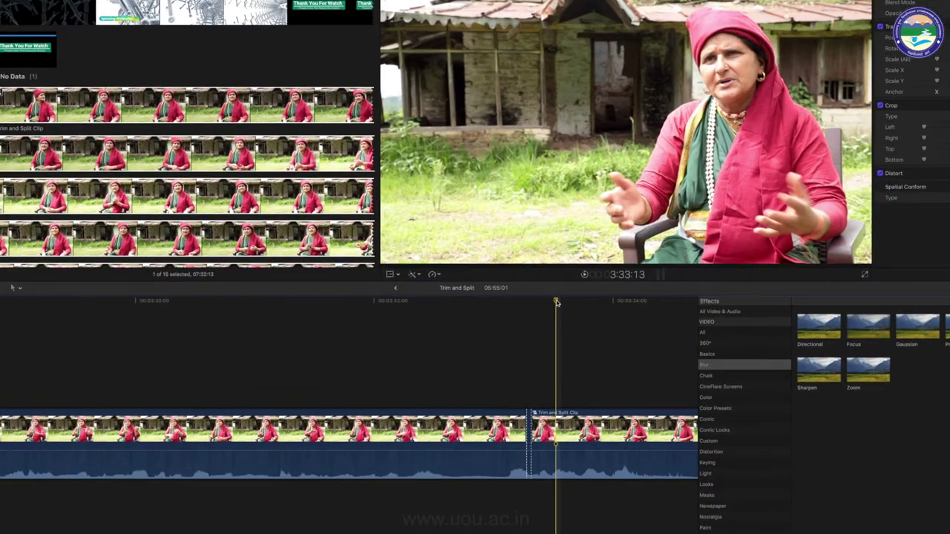
- Nudge the playhead to 3:33:10 and zoom the timeline to single-frame detail
{"action": "left_click_drag", "start_coordinate": [556, 303], "coordinate": [543, 303]}
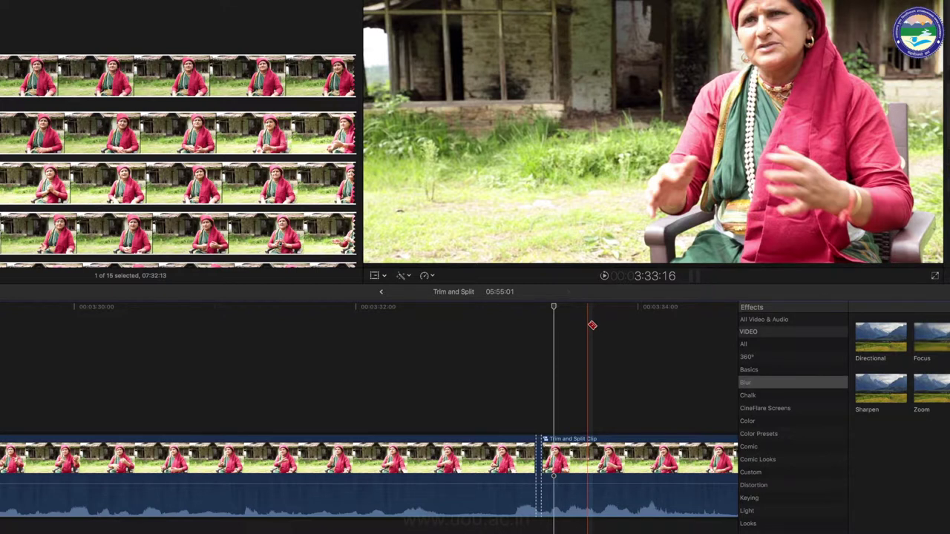
{"action": "key", "text": "super+equal"}
{"action": "key", "text": "super+equal"}
{"action": "key", "text": "super+equal"}
{"action": "key", "text": "super+equal"}
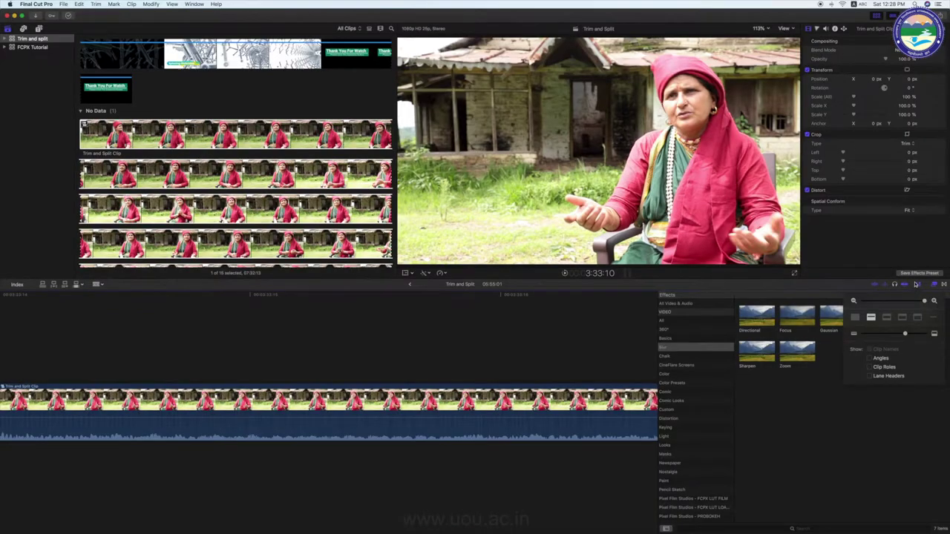
- Split the interview at 3:33:15 with skimming off, then undo an extra split one frame later
{"action": "left_click", "coordinate": [274, 296]}
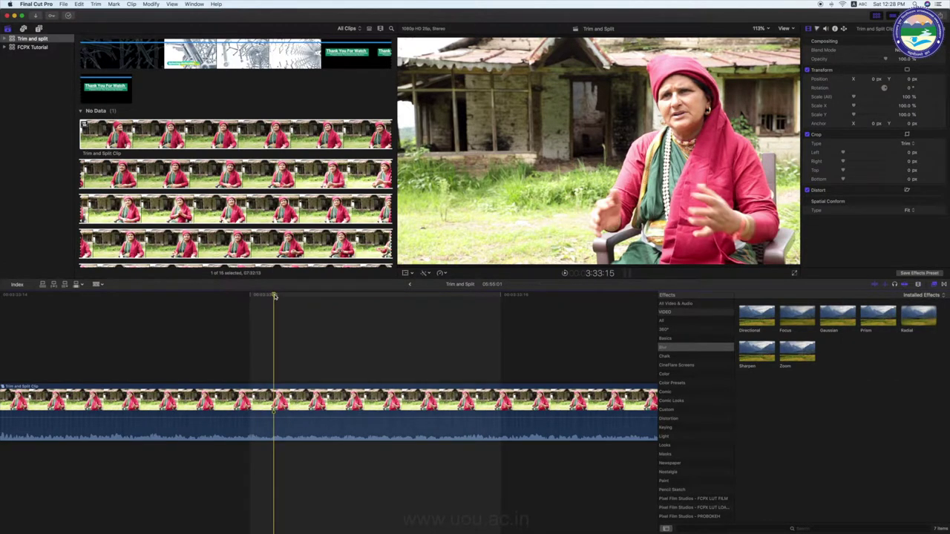
{"action": "key", "text": "super+b"}
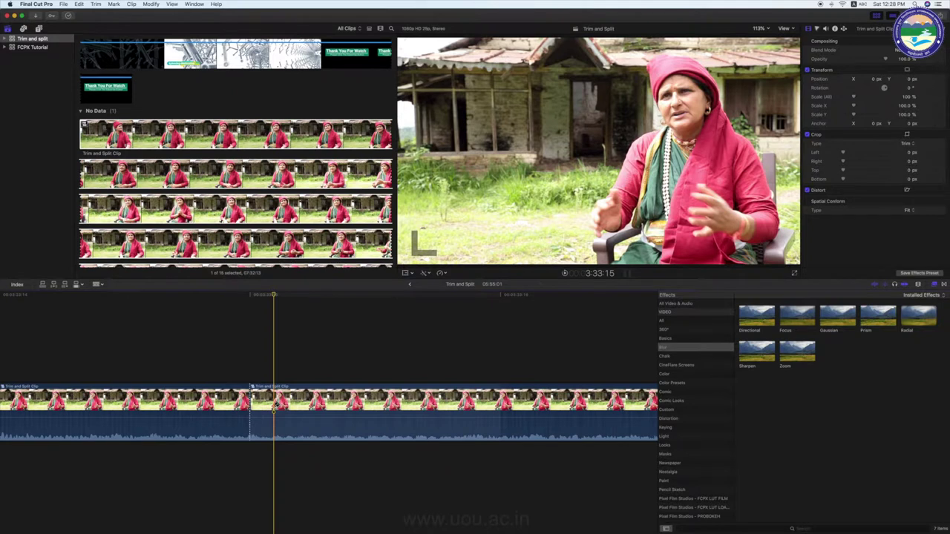
{"action": "key", "text": "s"}
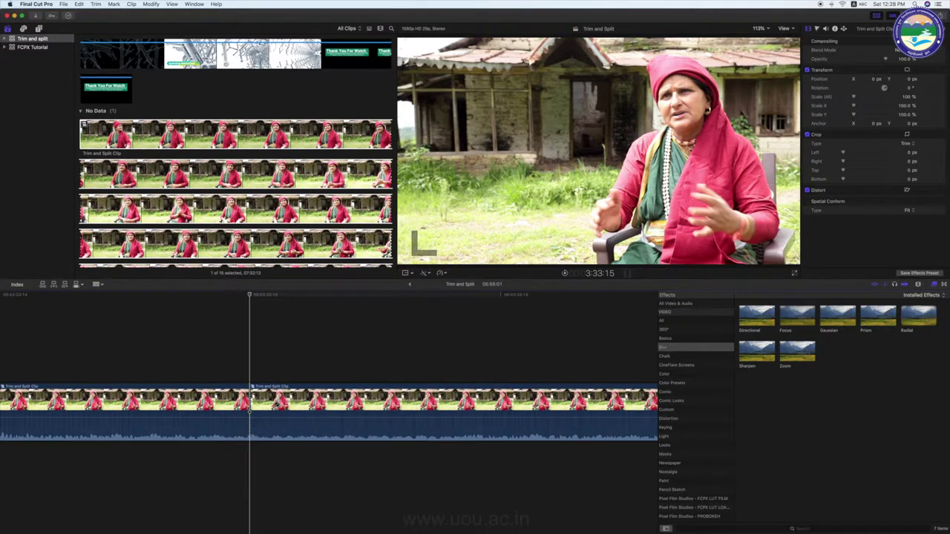
{"action": "key", "text": "Right"}
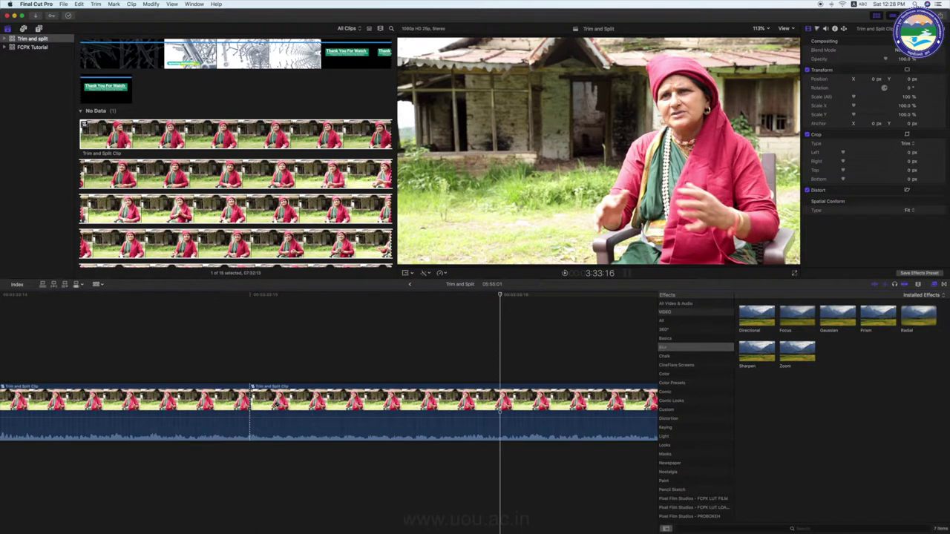
{"action": "key", "text": "super+b"}
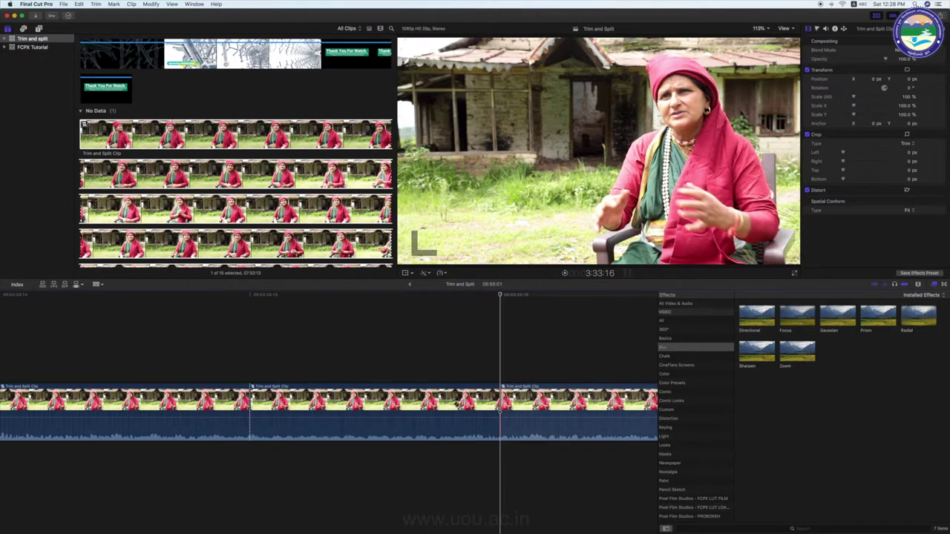
{"action": "key", "text": "super+z"}
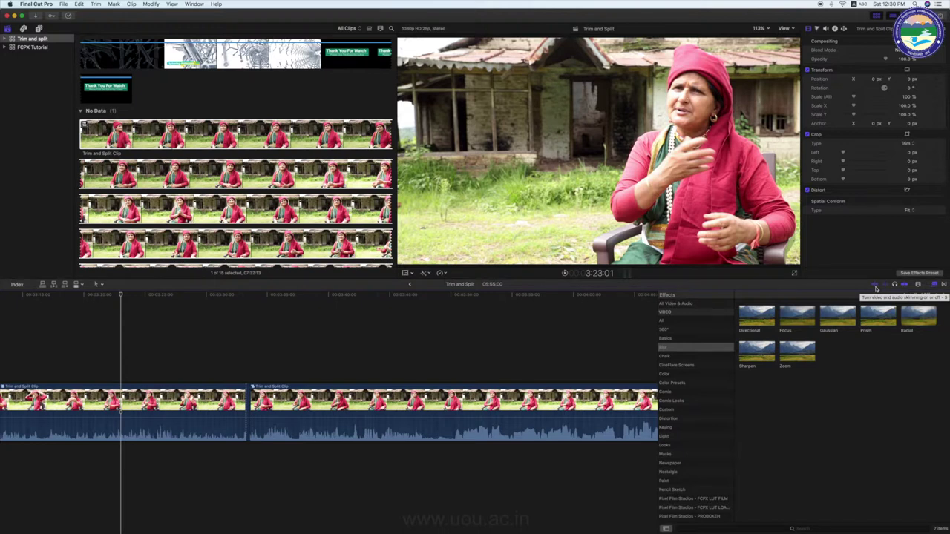
- Turn timeline skimming back on and park the playhead at 3:20:21
{"action": "left_click", "coordinate": [876, 288]}
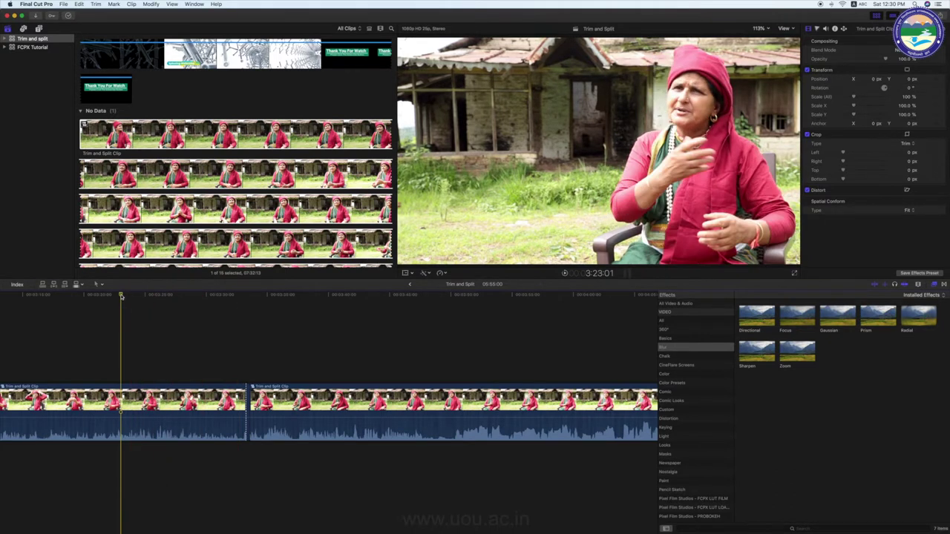
{"action": "left_click", "coordinate": [69, 300]}
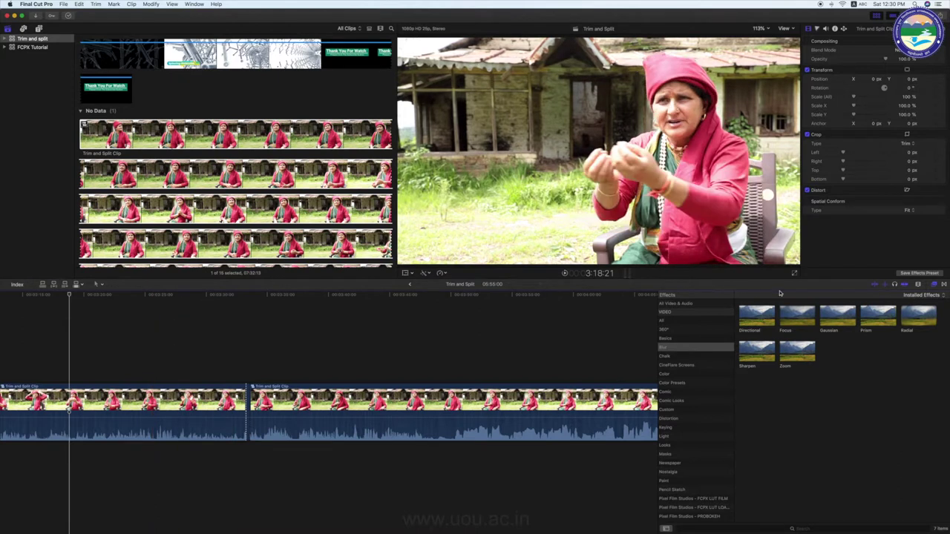
{"action": "left_click", "coordinate": [876, 285]}
{"action": "left_click", "coordinate": [95, 295]}
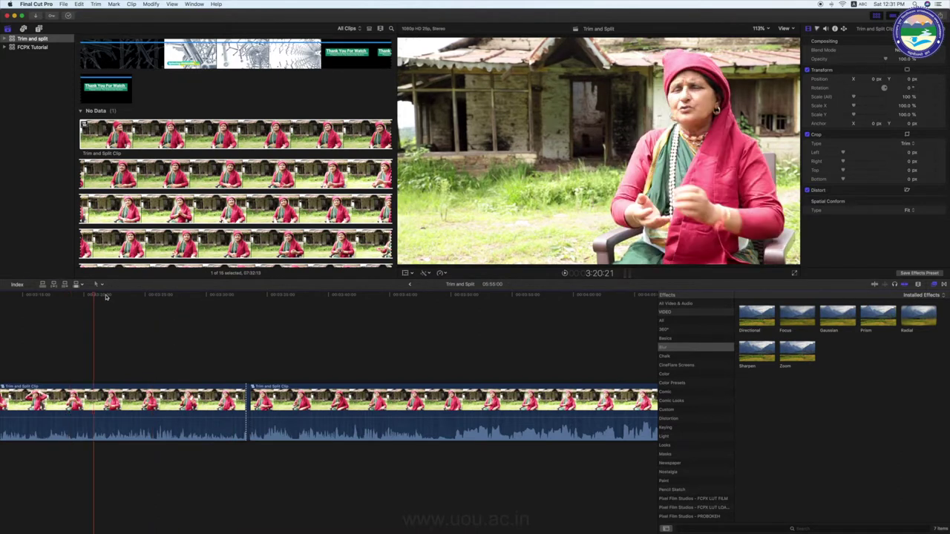